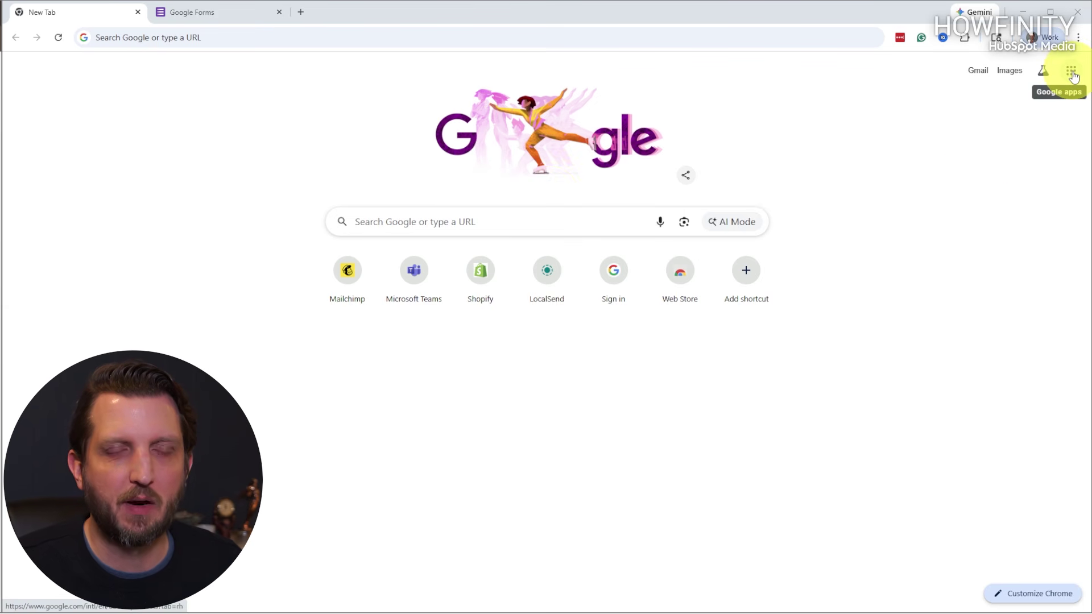
# - Open Google Forms from the list of Google apps
pyautogui.click(1072, 72)
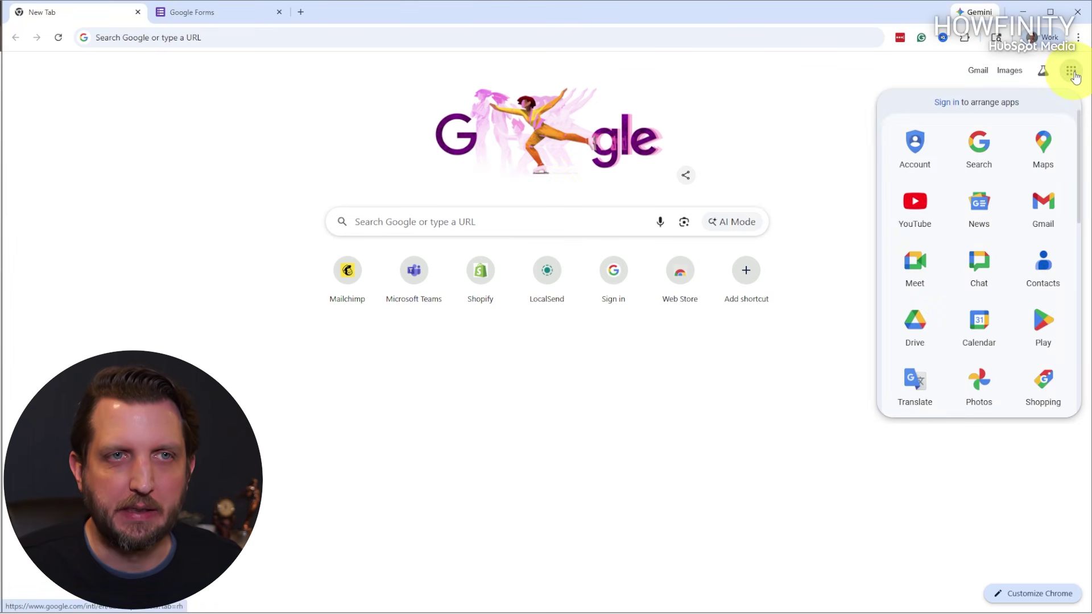
pyautogui.scroll(-1, 1009, 220)
pyautogui.scroll(-5, 1008, 216)
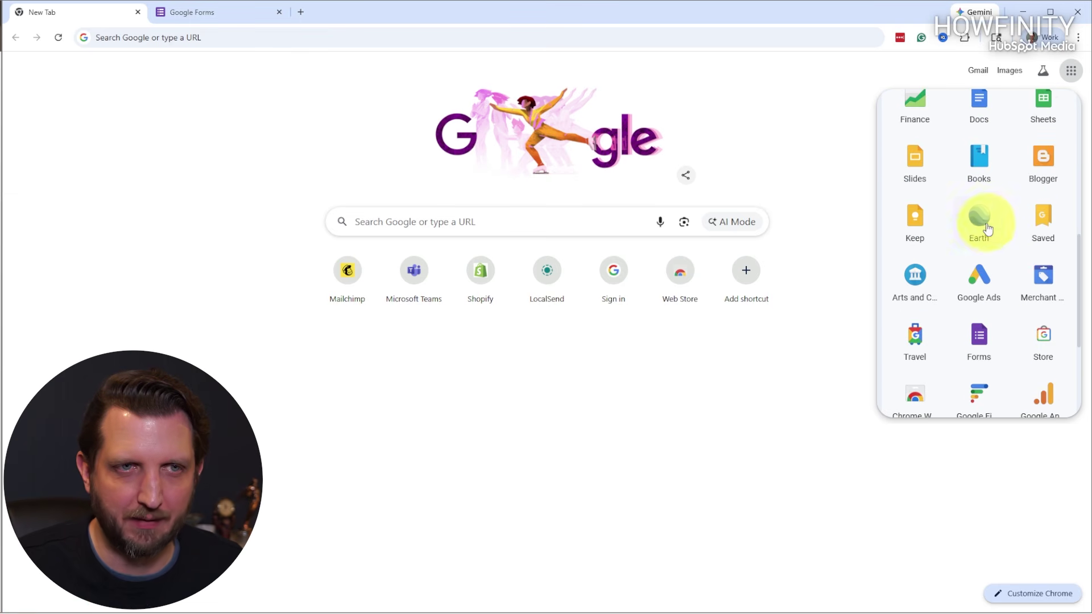
pyautogui.click(982, 341)
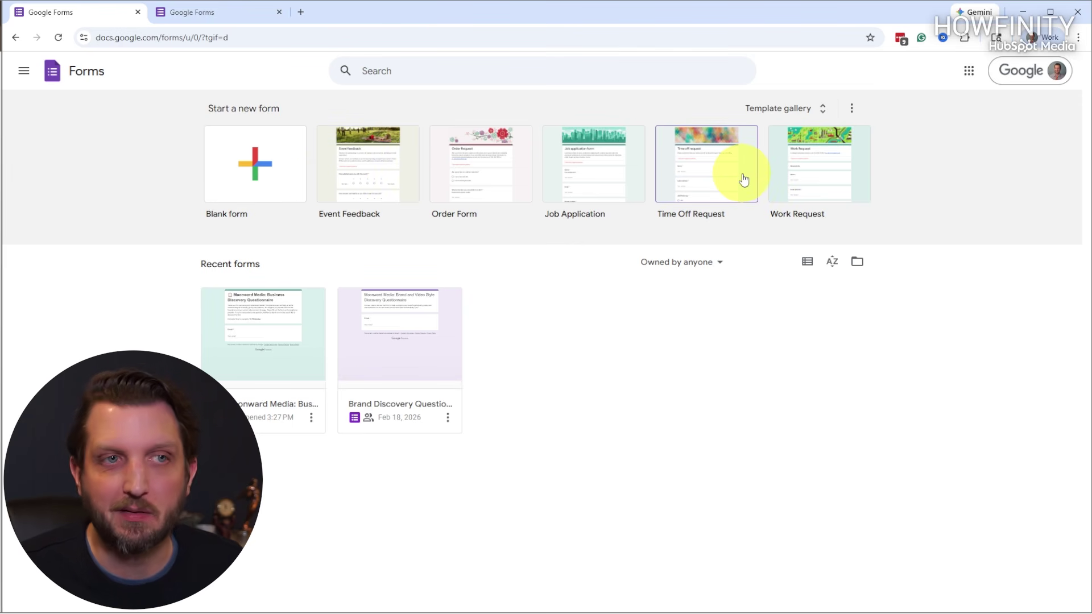
# - Check the template gallery, return to the Forms home page, and start a blank form without using Gemini
pyautogui.click(825, 111)
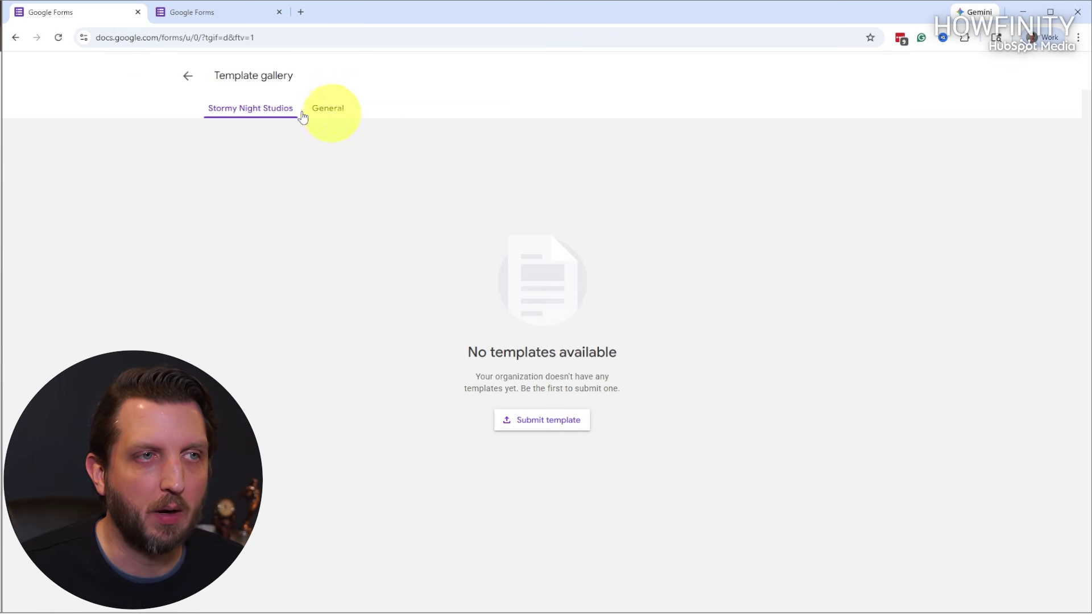
pyautogui.click(188, 77)
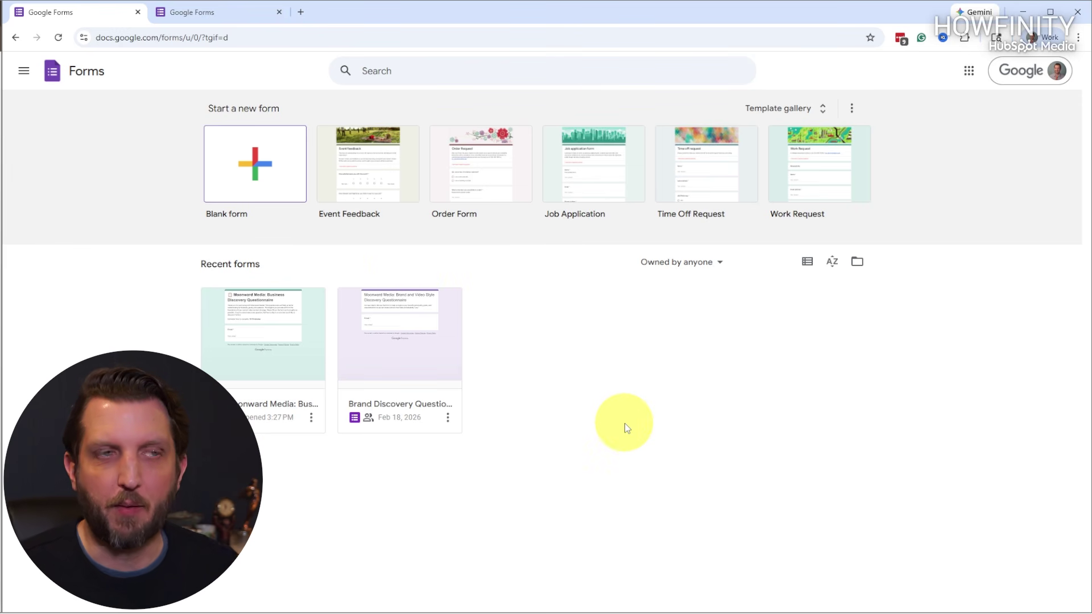
pyautogui.click(256, 168)
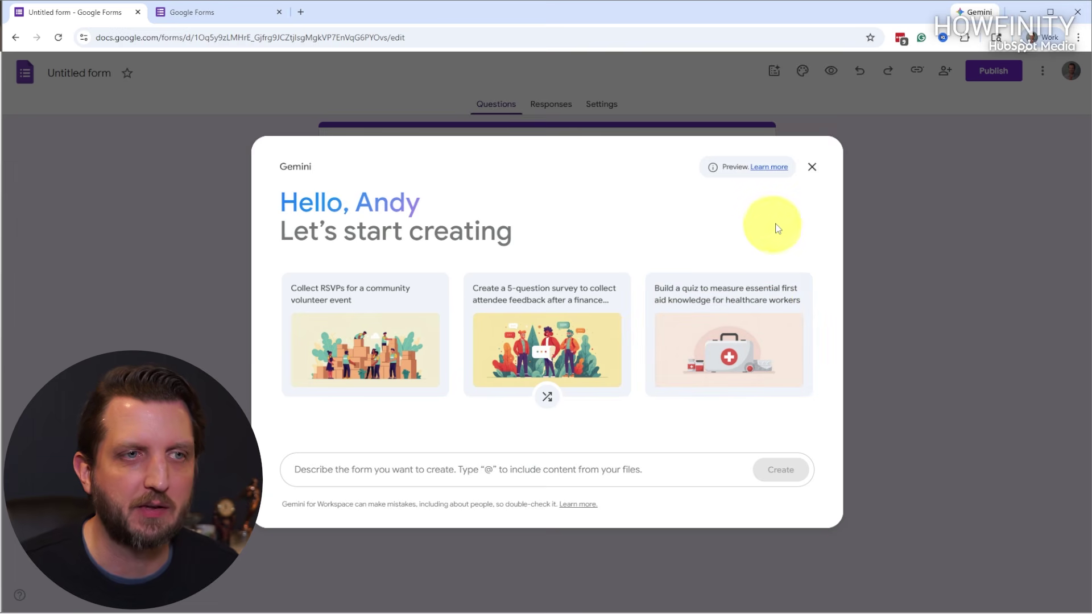
pyautogui.click(813, 166)
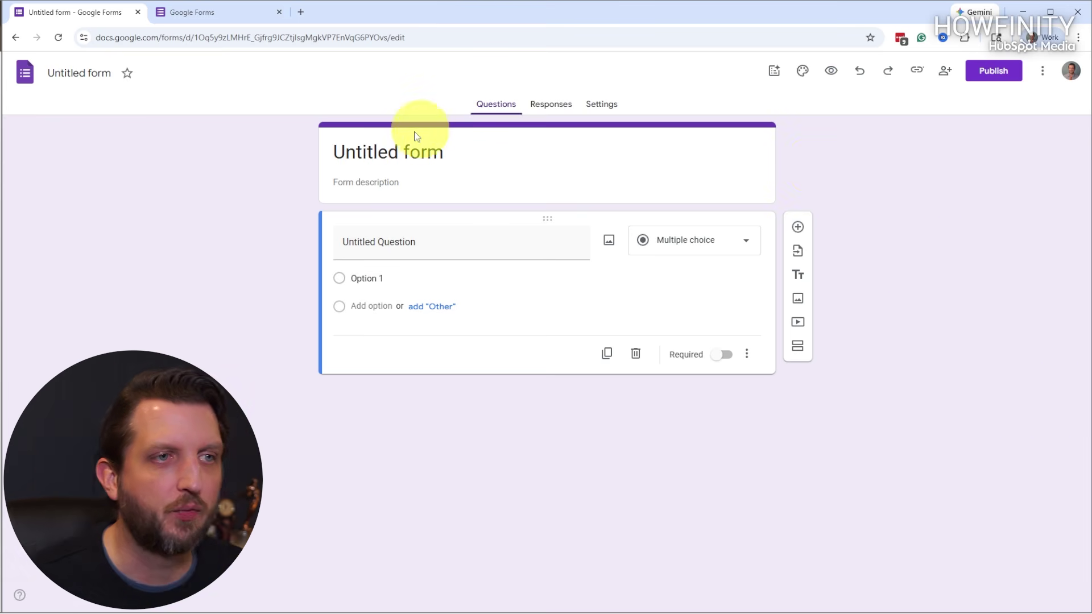
# - Replace the form's title with "New Client"
pyautogui.click(448, 151)
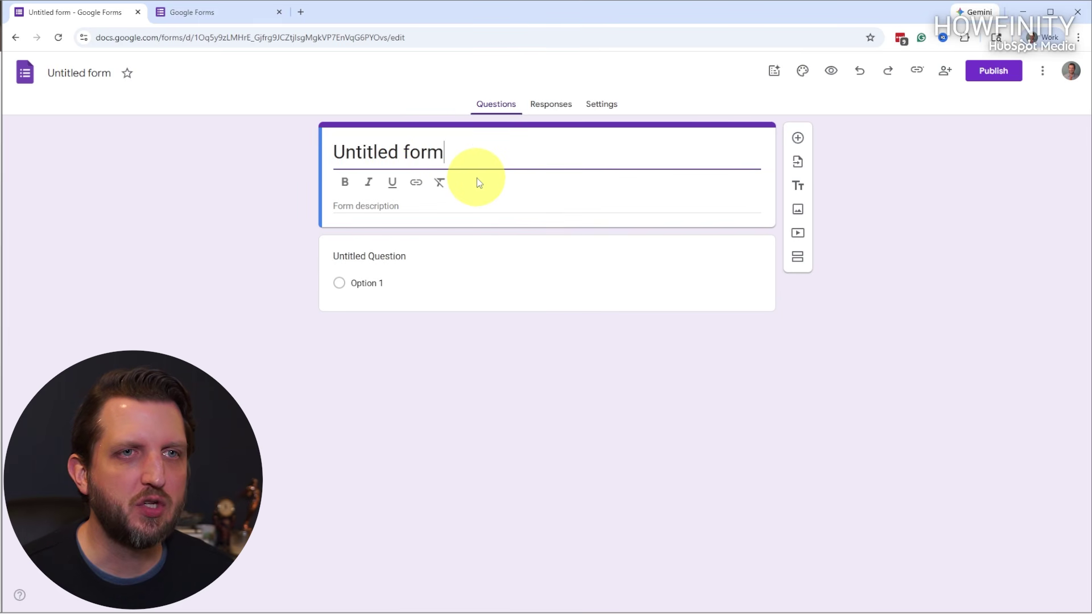
pyautogui.press('BackSpace')
pyautogui.press('BackSpace')
pyautogui.press('BackSpace')
pyautogui.press('BackSpace')
pyautogui.press('BackSpace')
pyautogui.press('BackSpace')
pyautogui.press('BackSpace')
pyautogui.press('BackSpace')
pyautogui.press('BackSpace')
pyautogui.press('BackSpace')
pyautogui.press('BackSpace')
pyautogui.press('BackSpace')
pyautogui.press('BackSpace')
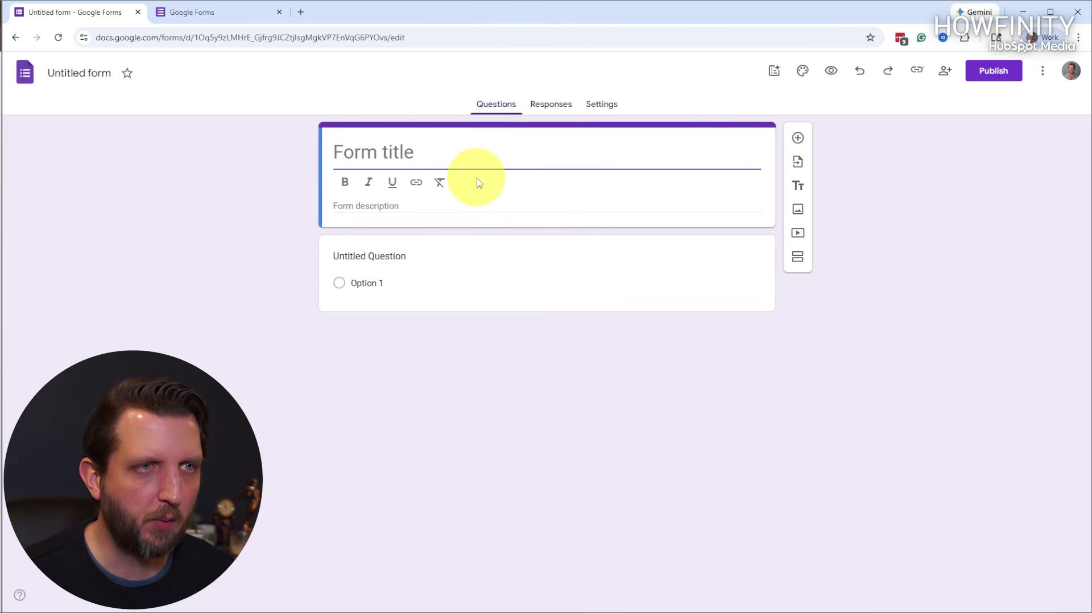
pyautogui.write('New')
pyautogui.press('BackSpace')
pyautogui.press('BackSpace')
pyautogui.press('BackSpace')
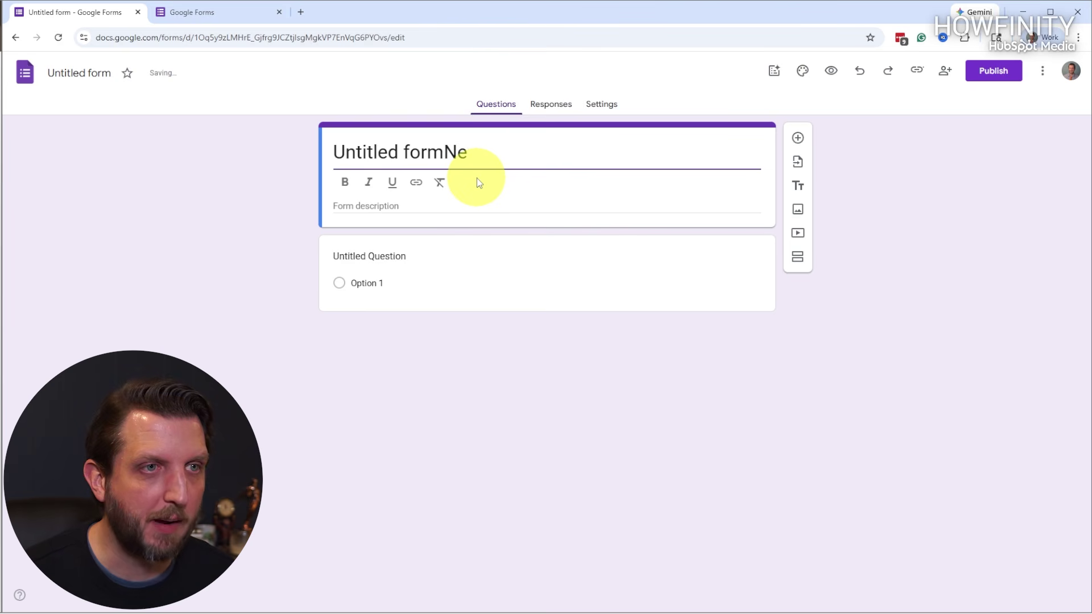
pyautogui.press('BackSpace')
pyautogui.press('BackSpace')
pyautogui.press('BackSpace')
pyautogui.press('BackSpace')
pyautogui.press('BackSpace')
pyautogui.press('BackSpace')
pyautogui.press('BackSpace')
pyautogui.press('BackSpace')
pyautogui.press('BackSpace')
pyautogui.press('BackSpace')
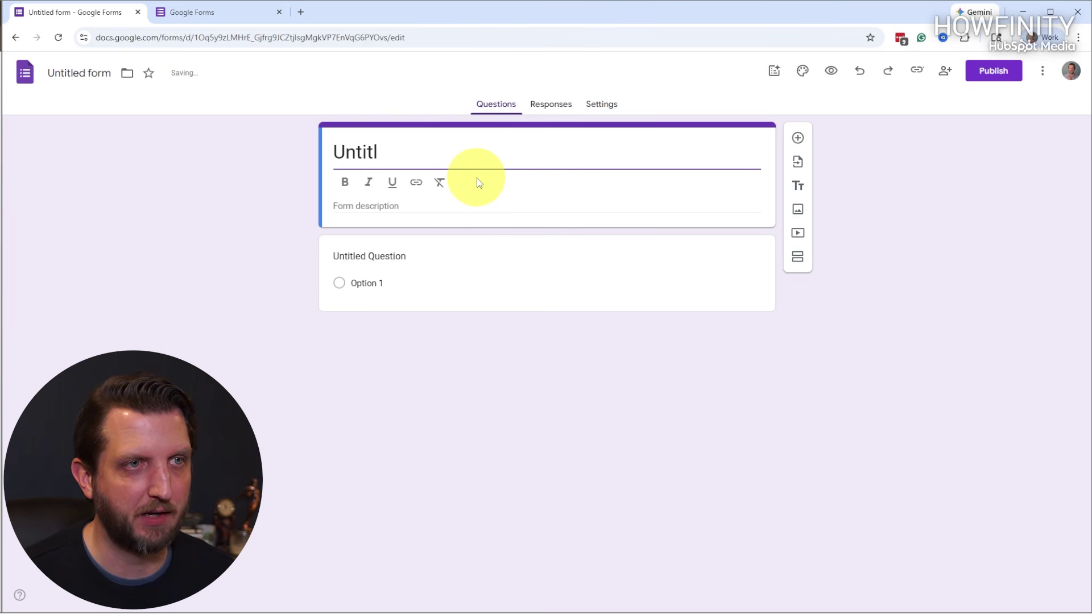
pyautogui.press('BackSpace')
pyautogui.press('BackSpace')
pyautogui.press('BackSpace')
pyautogui.write('New Client')
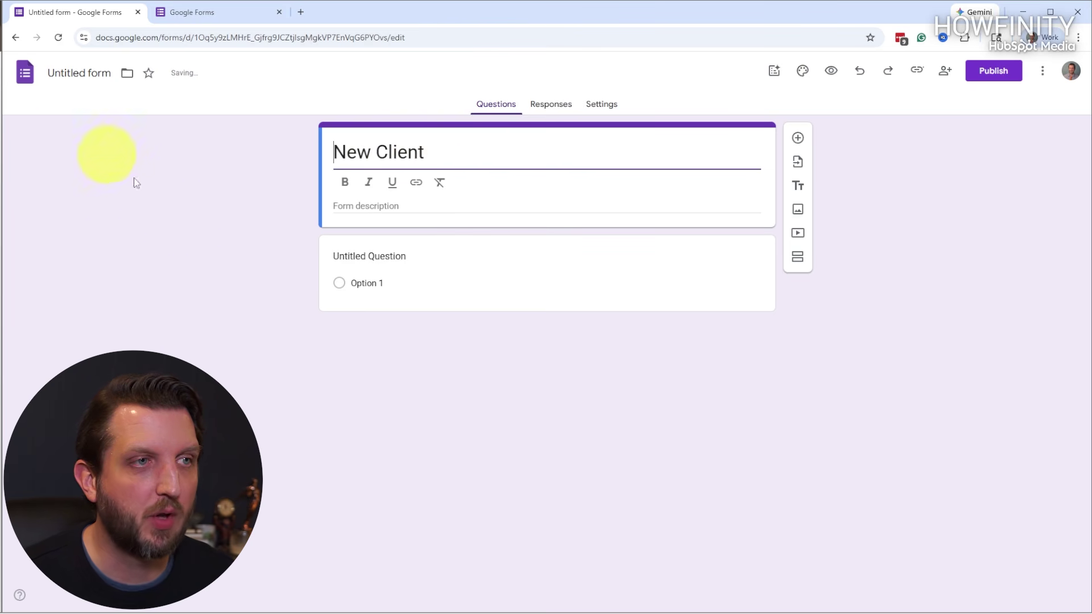
pyautogui.click(475, 183)
# - Name the form's file "New Client" to match its title
pyautogui.moveTo(426, 151); pyautogui.dragTo(337, 149)
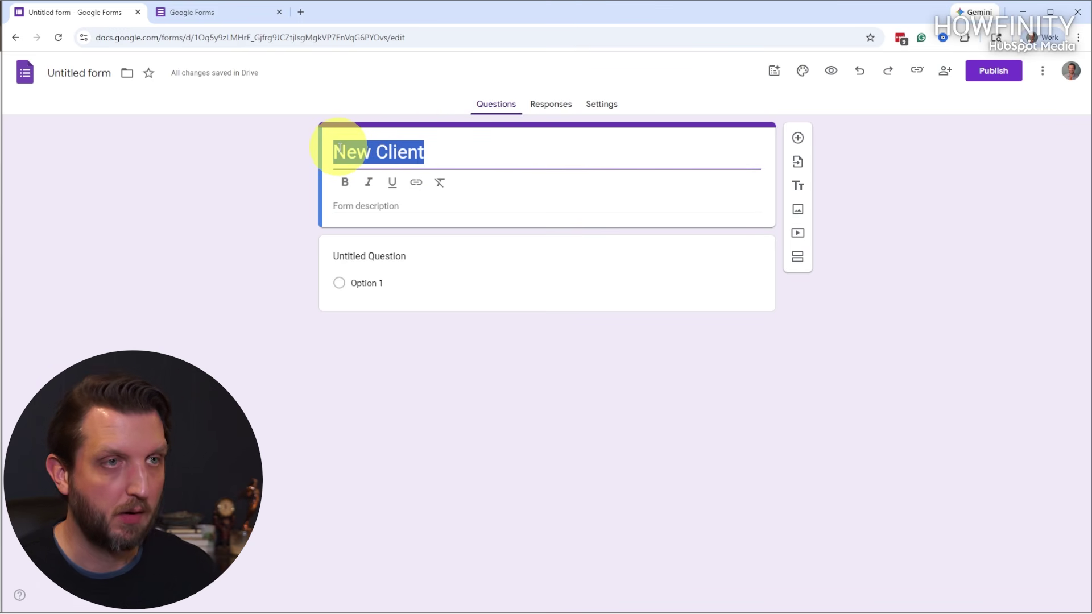
pyautogui.click(67, 73)
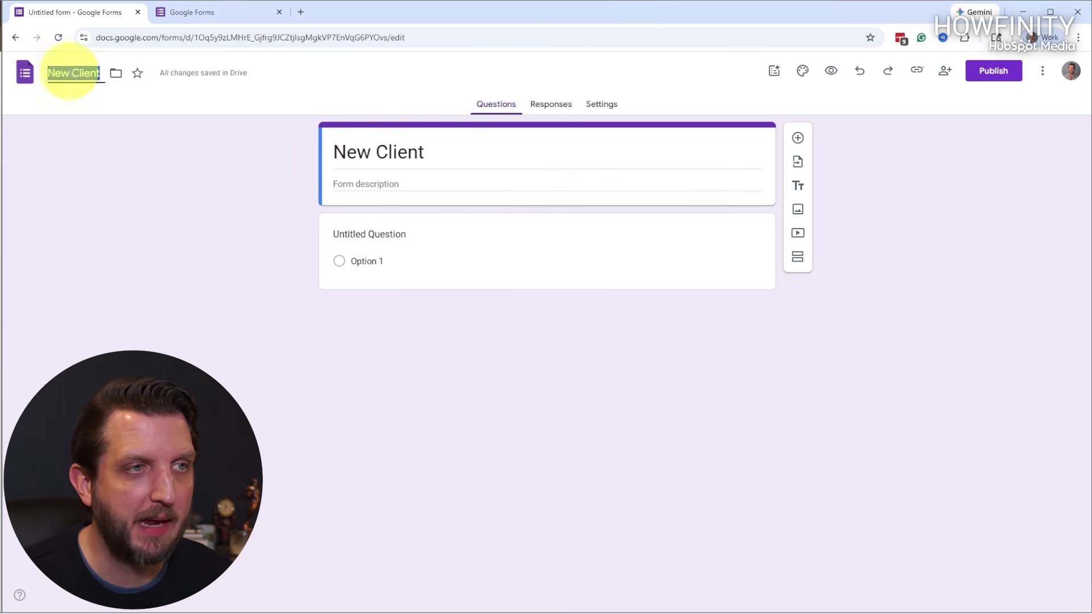
pyautogui.click(281, 185)
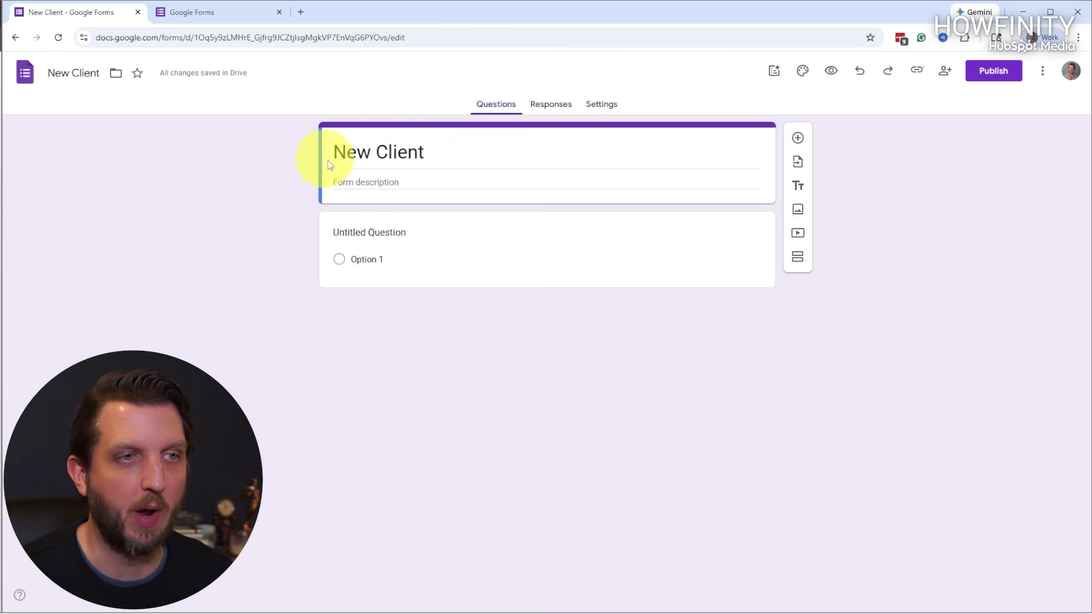
# - Title the first question "Name" and keep it as a Short answer question after viewing the available question types
pyautogui.click(386, 183)
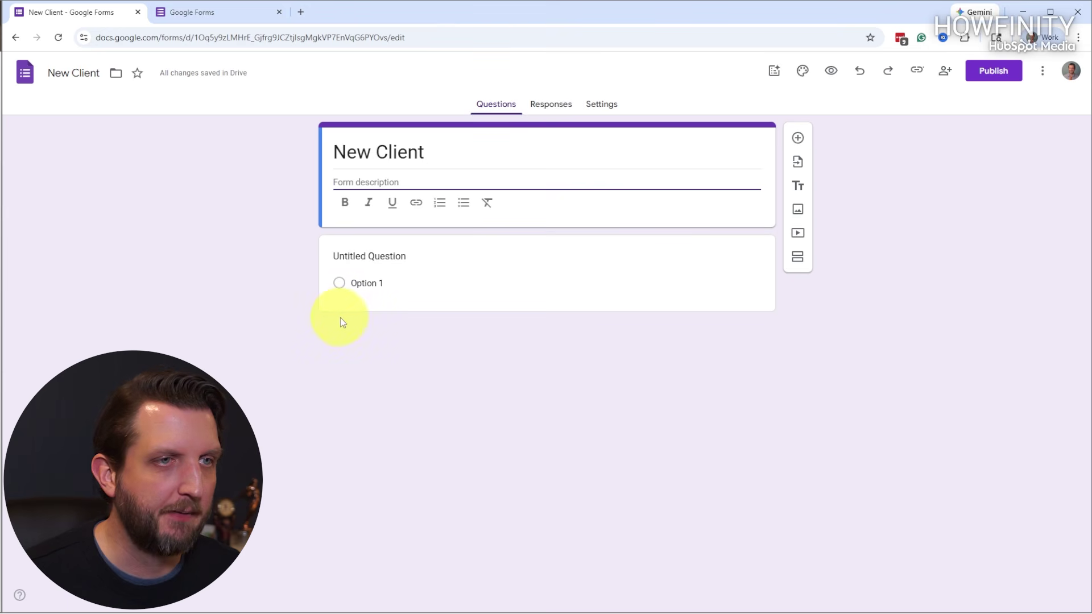
pyautogui.click(356, 256)
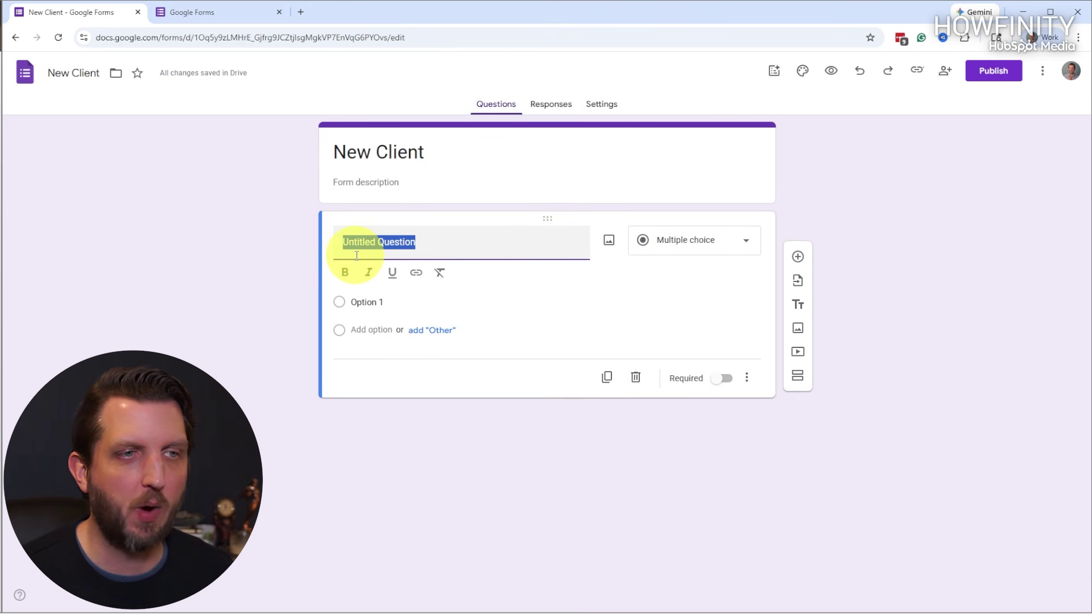
pyautogui.write('Name')
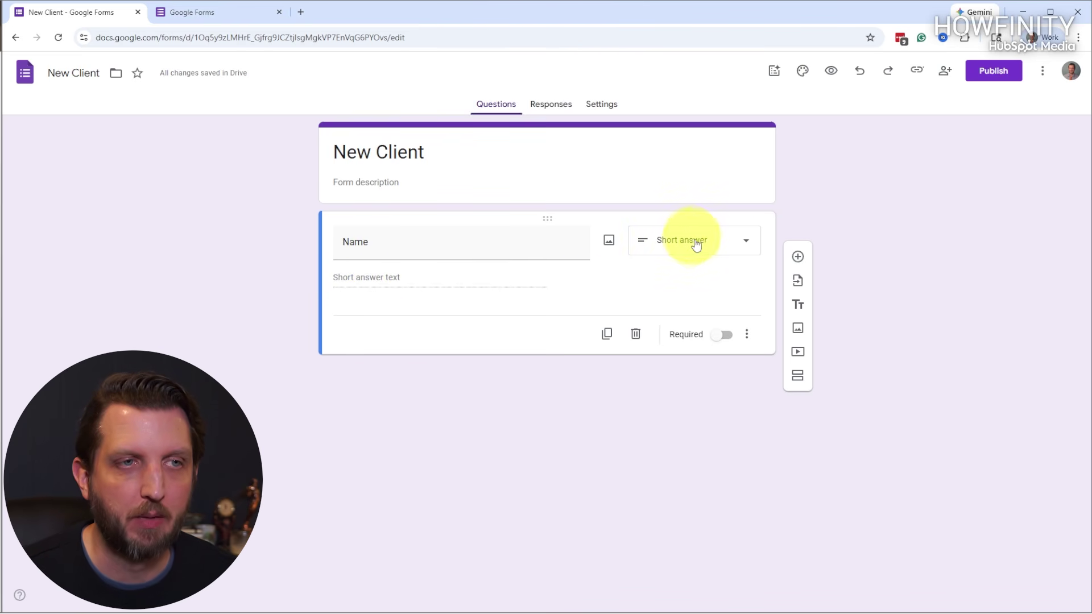
pyautogui.click(748, 247)
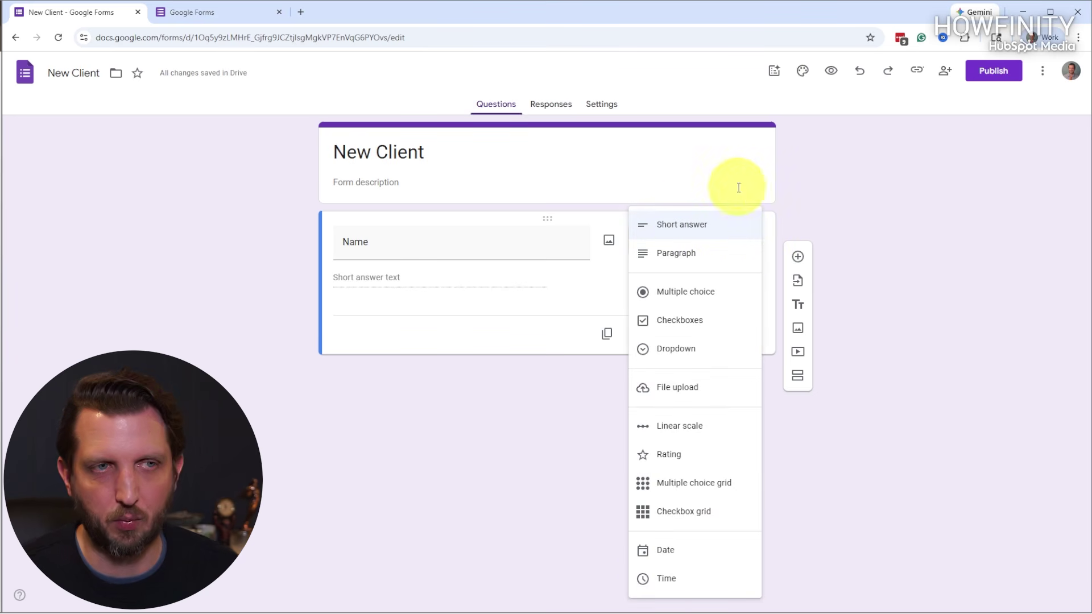
pyautogui.click(611, 277)
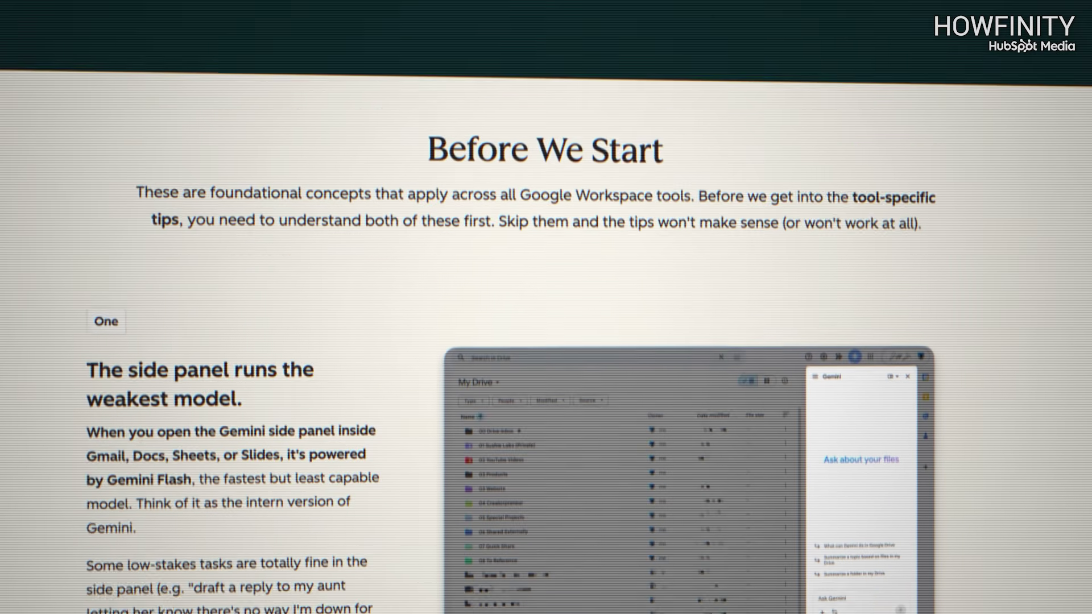
pyautogui.scroll(-4, 546, 307)
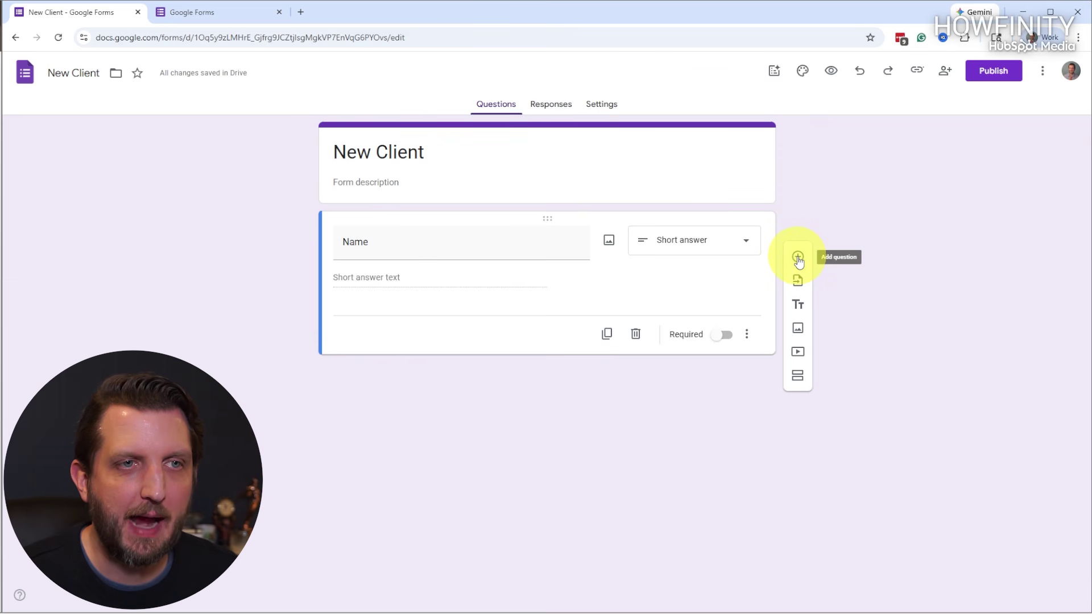
# - Add a second question titled "How did you hear about us" and keep its type as Multiple choice
pyautogui.click(798, 258)
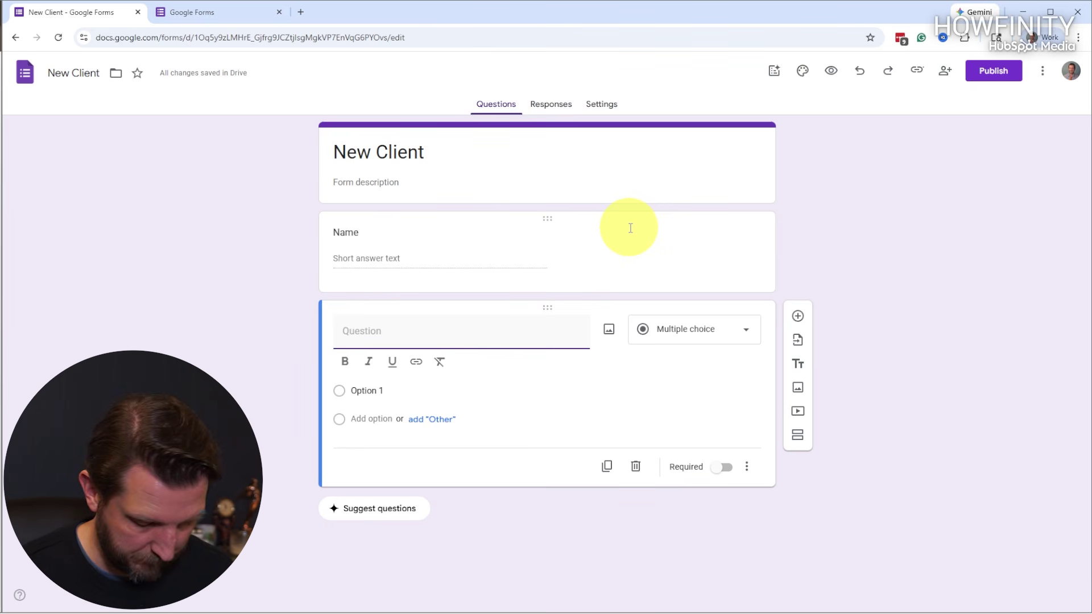
pyautogui.write('How did you hear about us')
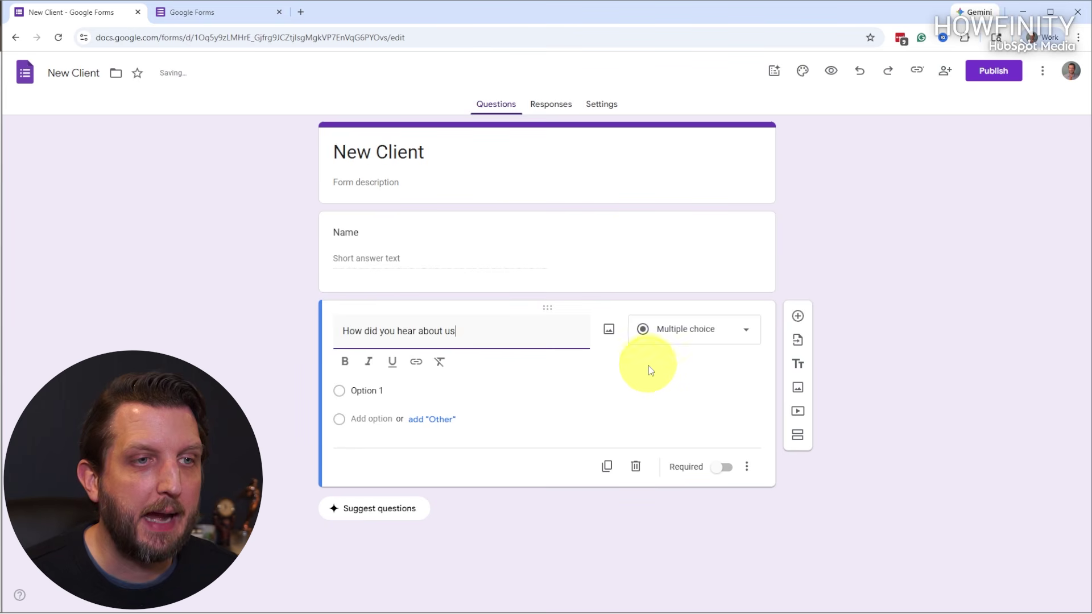
pyautogui.click(649, 371)
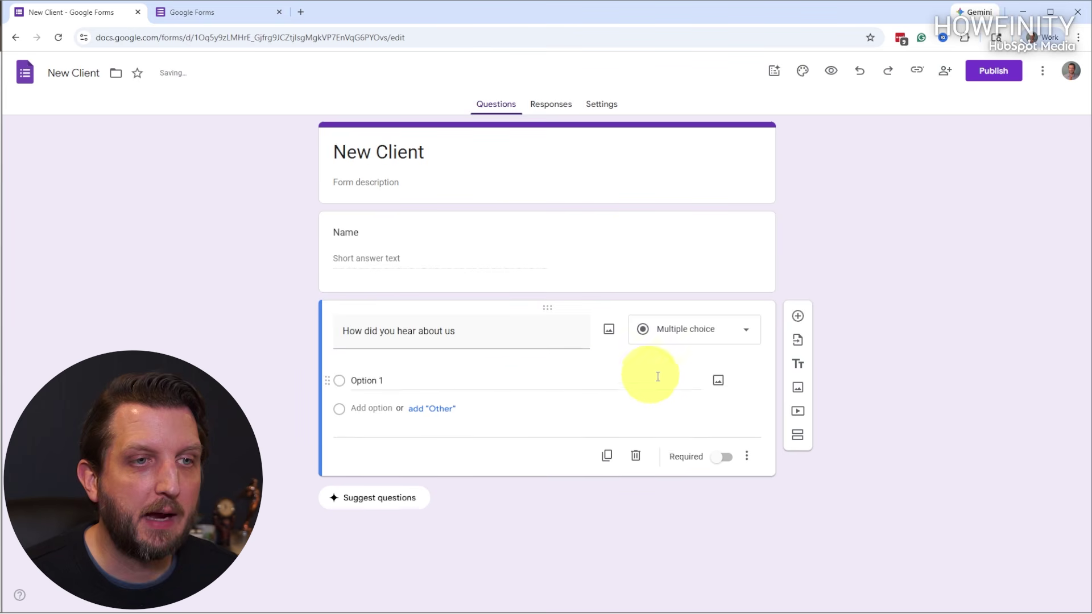
pyautogui.click(698, 337)
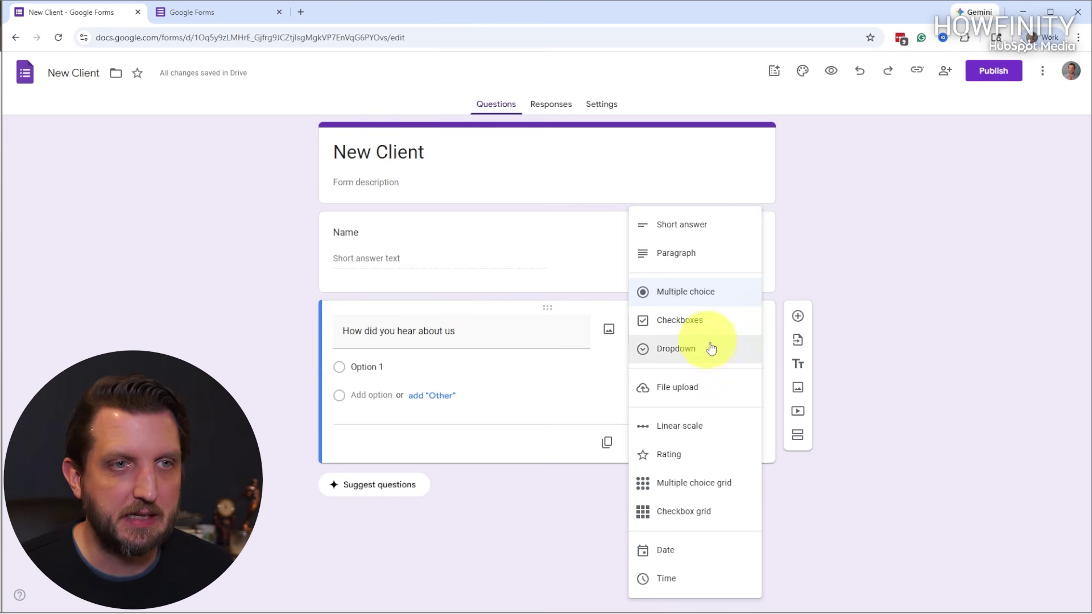
pyautogui.click(693, 297)
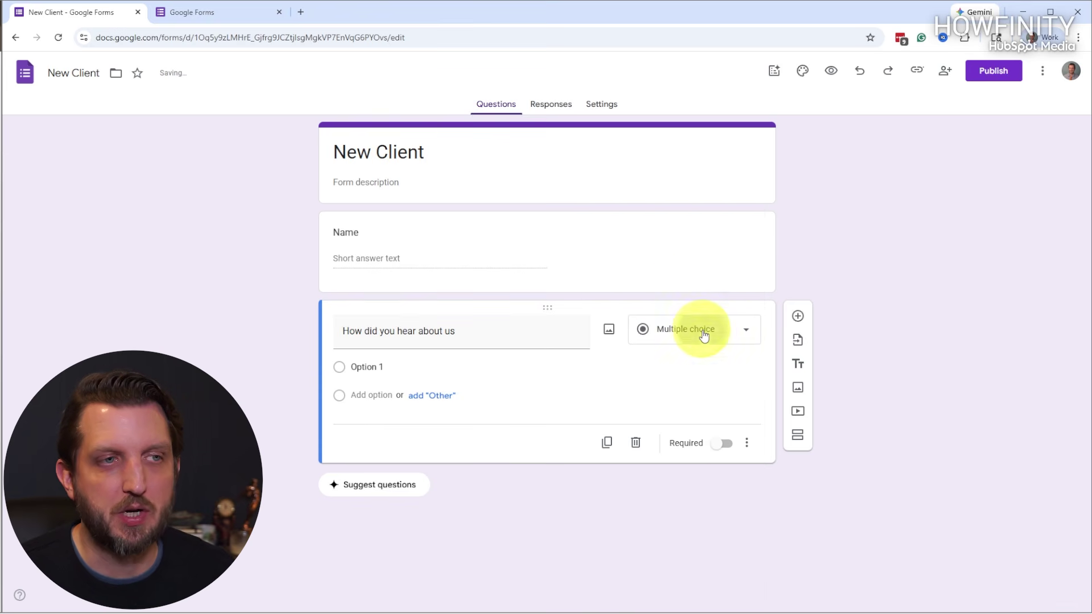
pyautogui.click(704, 333)
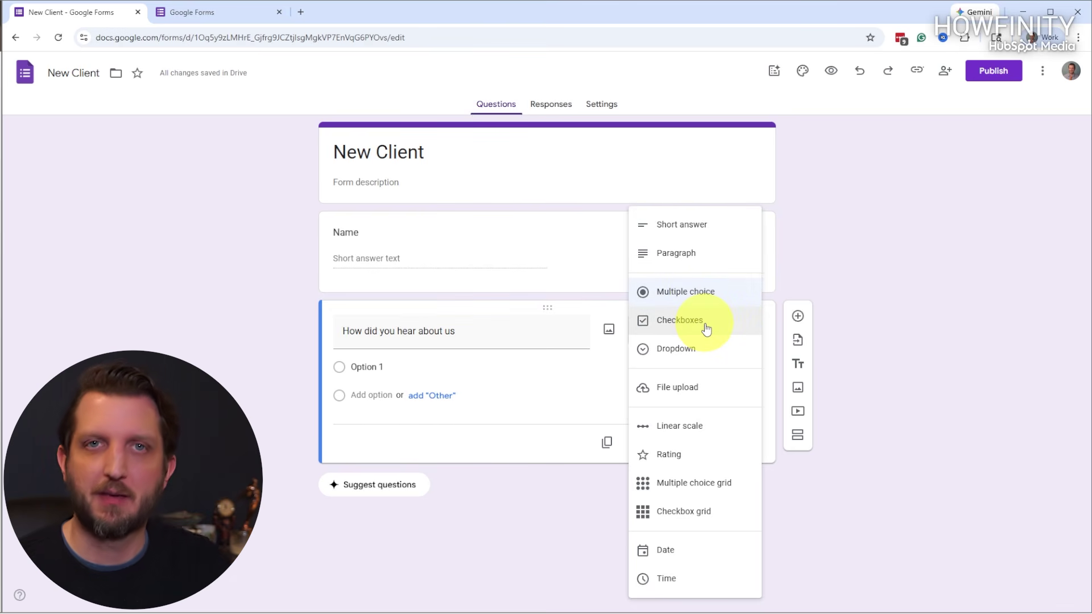
pyautogui.click(694, 294)
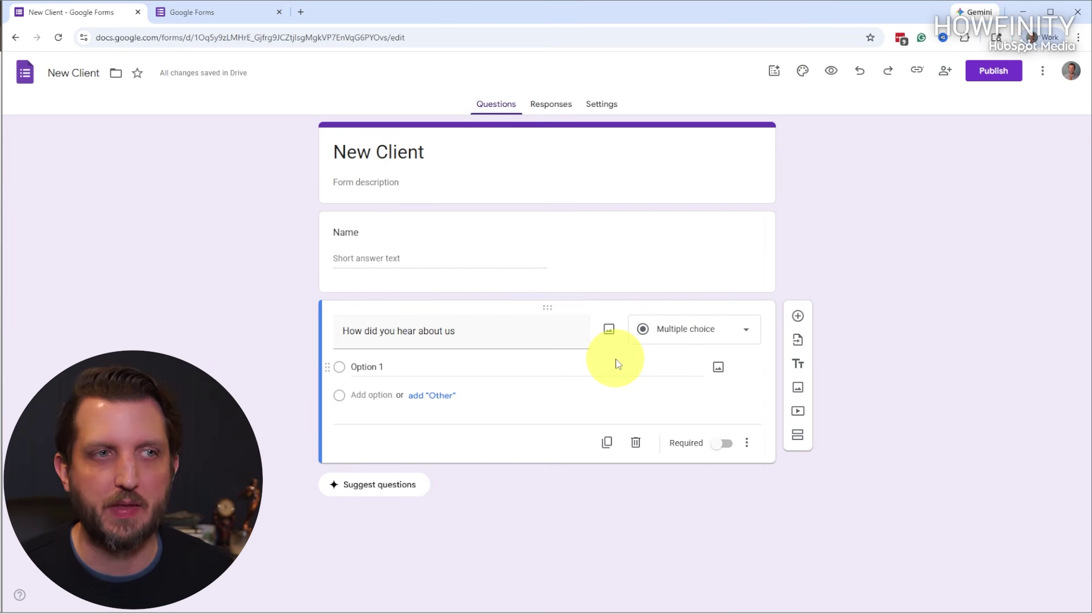
# - Give the "How did you hear about us" question the options Facebook, Friend, Email and Other, and make it required
pyautogui.click(370, 367)
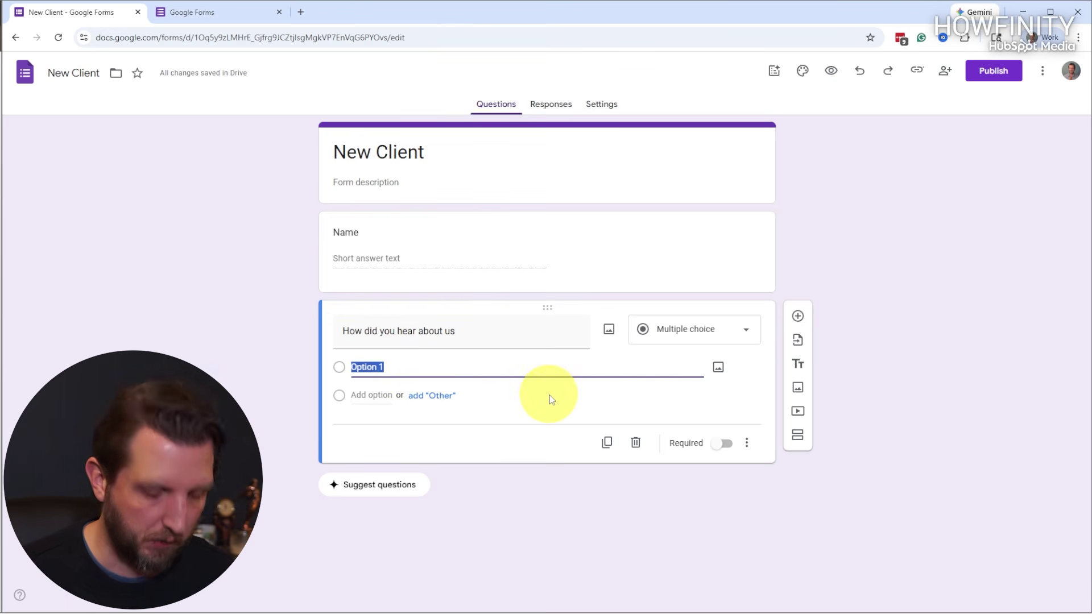
pyautogui.write('Facebook')
pyautogui.press('Return')
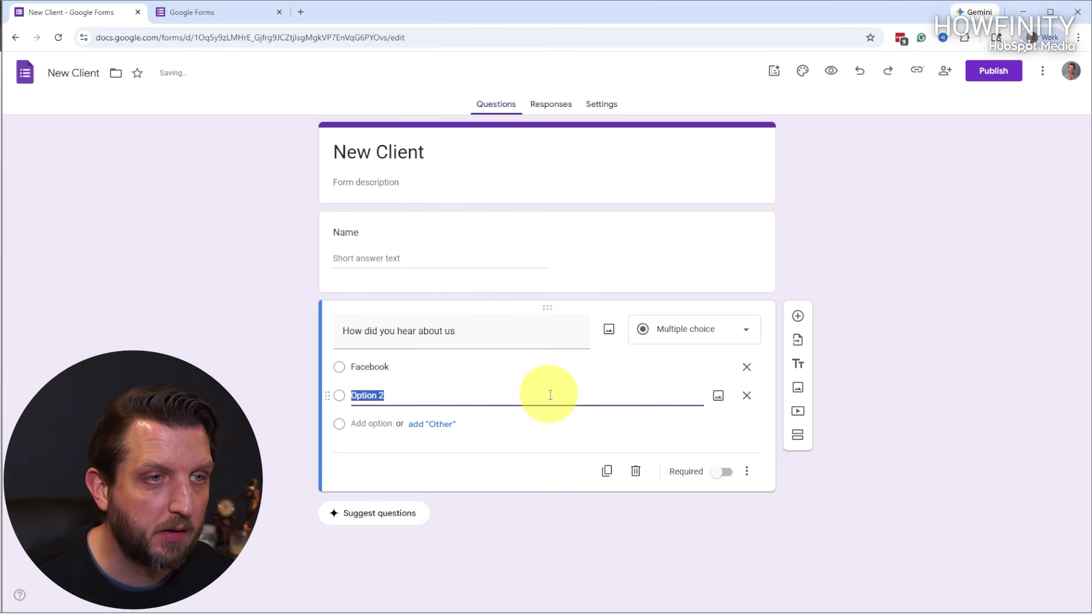
pyautogui.write('Frei')
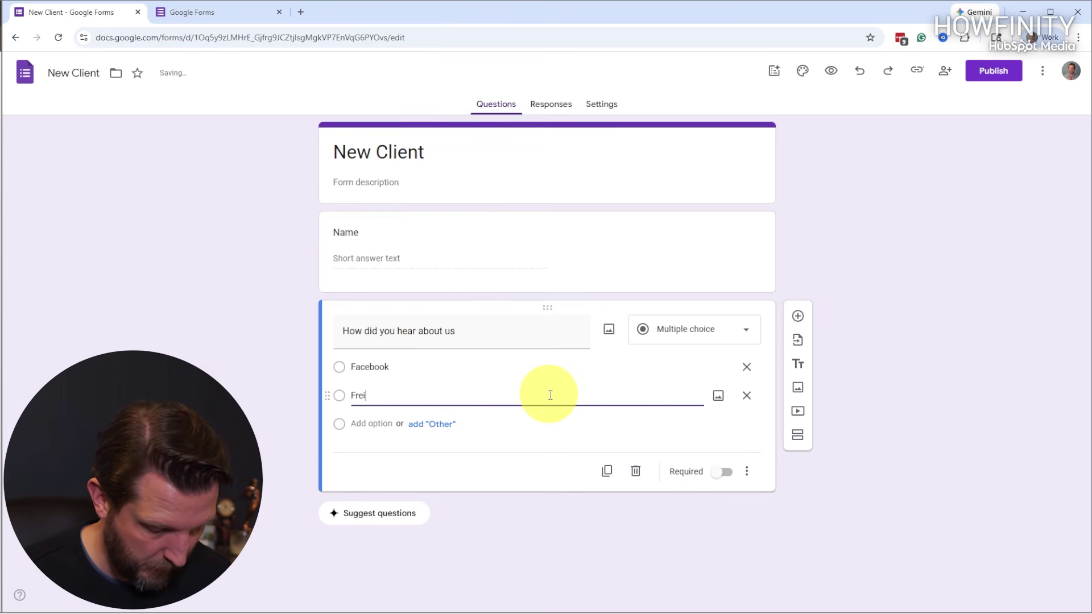
pyautogui.write('il')
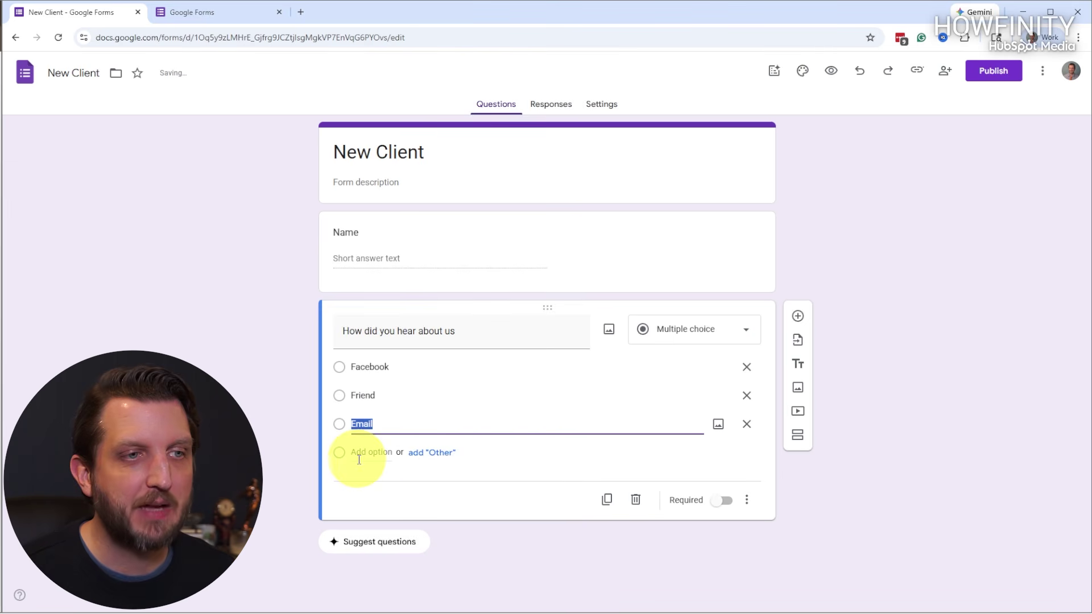
pyautogui.click(422, 455)
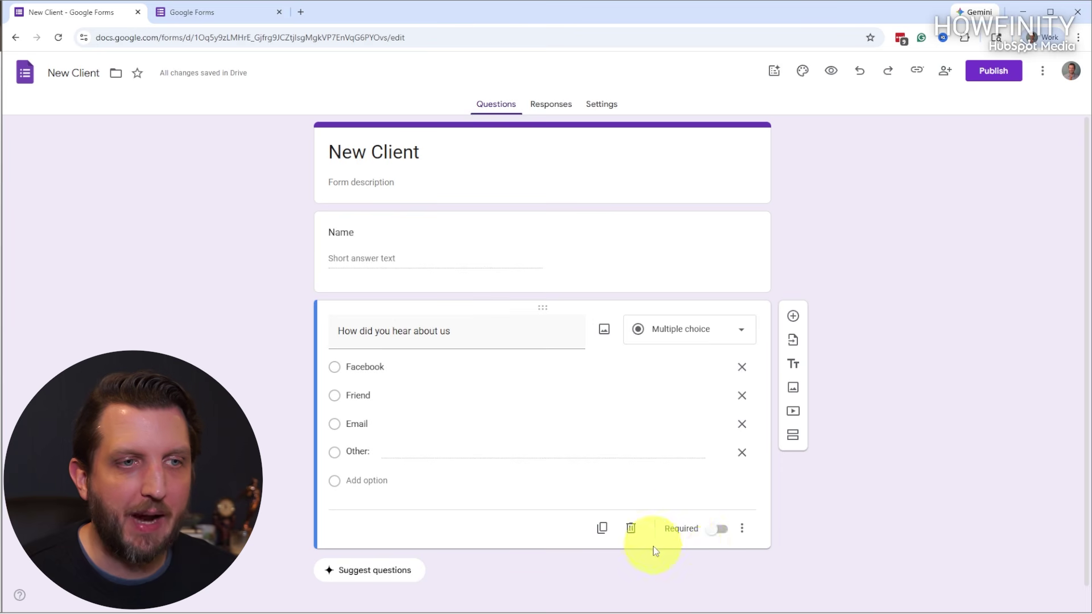
pyautogui.click(717, 535)
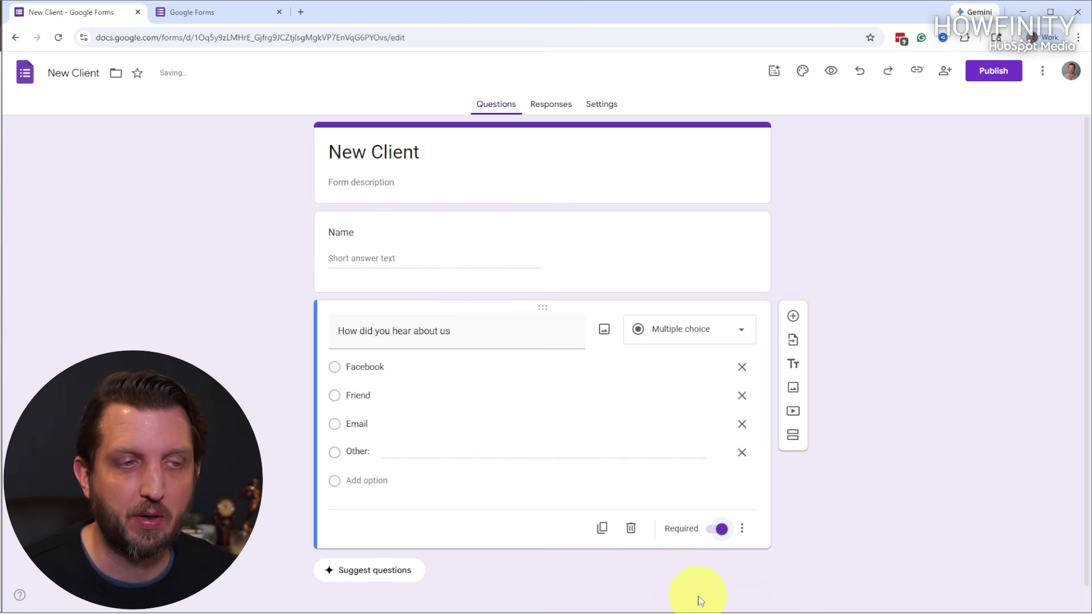
# - Add a third question titled "Needed service" and set its type to Checkboxes
pyautogui.click(794, 317)
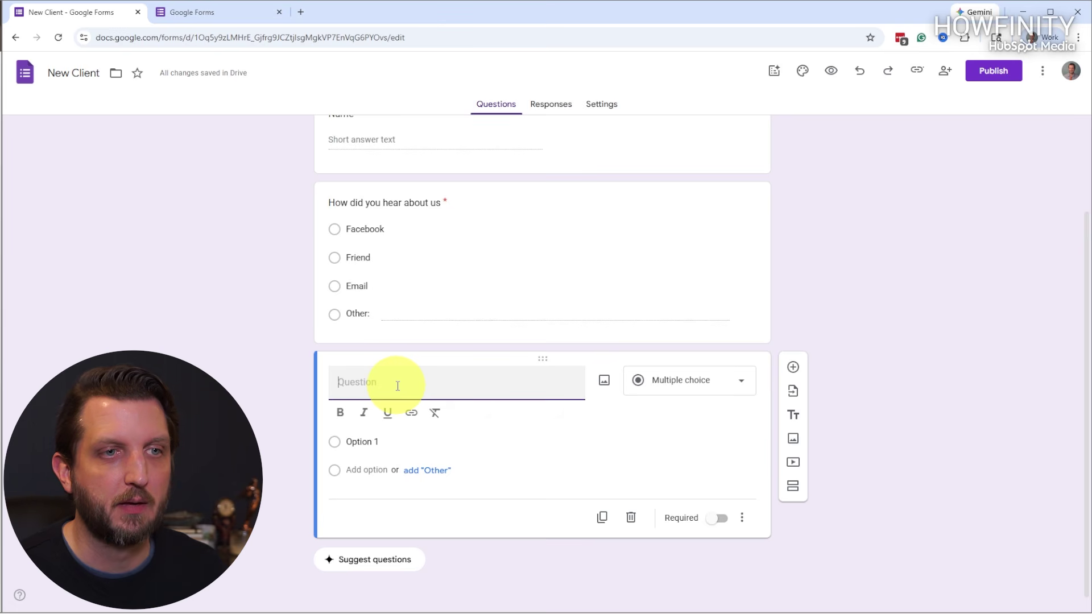
pyautogui.write('Needed service')
pyautogui.click(741, 398)
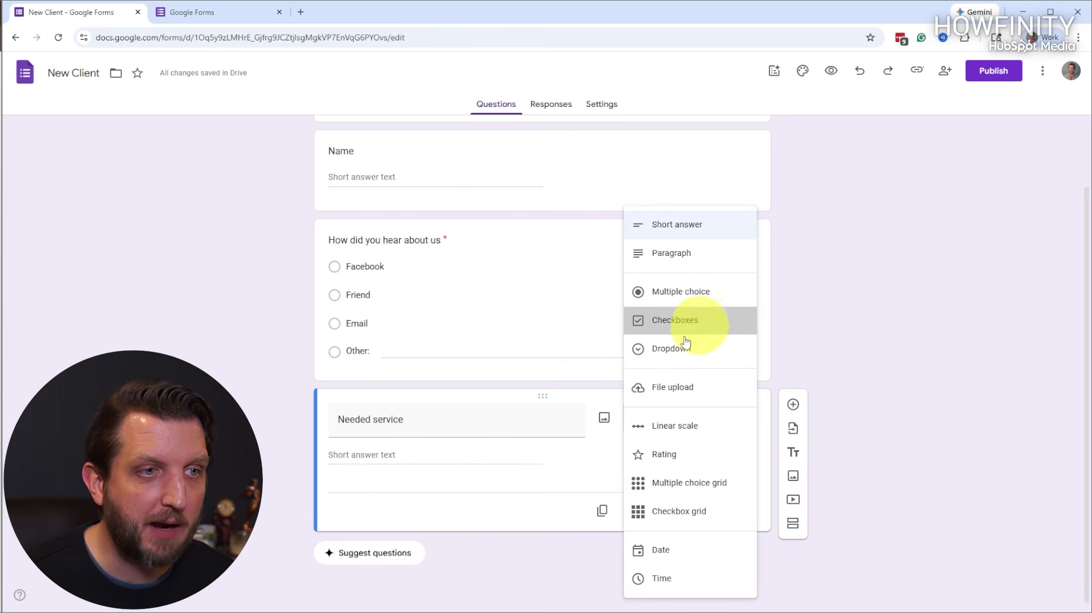
pyautogui.click(675, 321)
# - Give the "Needed service" question the options Video Production, Editing, Hosting, Writing and Other
pyautogui.click(352, 453)
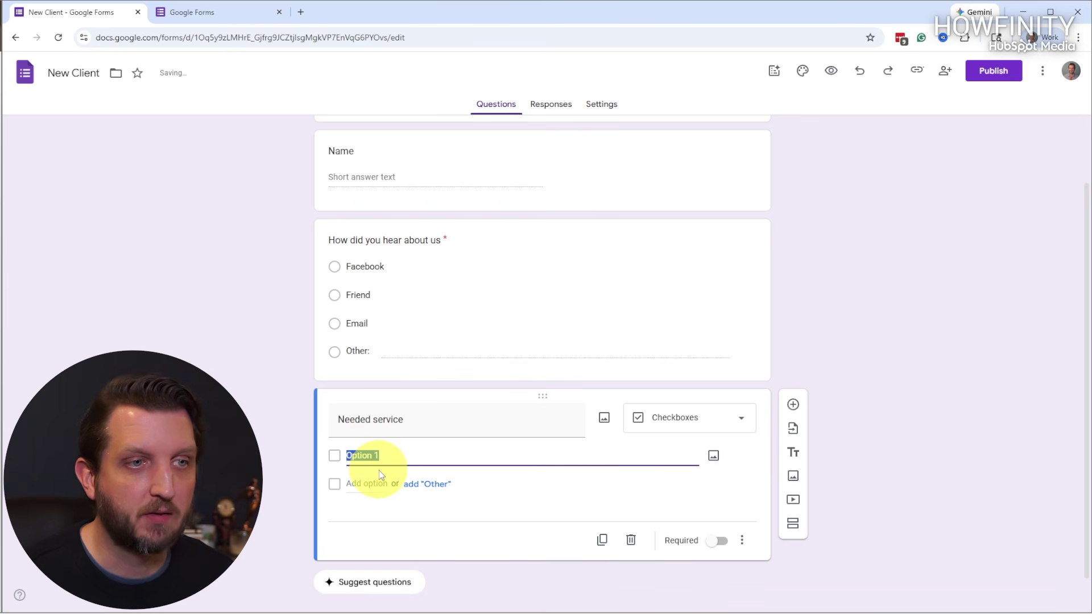
pyautogui.write('Video Production')
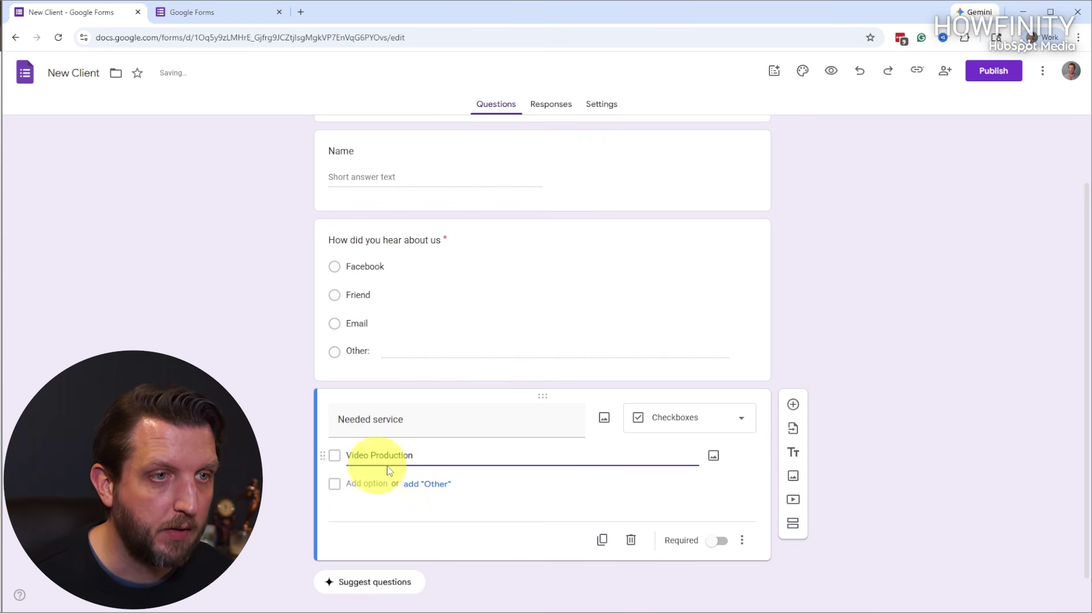
pyautogui.click(365, 484)
pyautogui.write('Editing')
pyautogui.press('Return')
pyautogui.write('Hosting')
pyautogui.press('Return')
pyautogui.write('Writ')
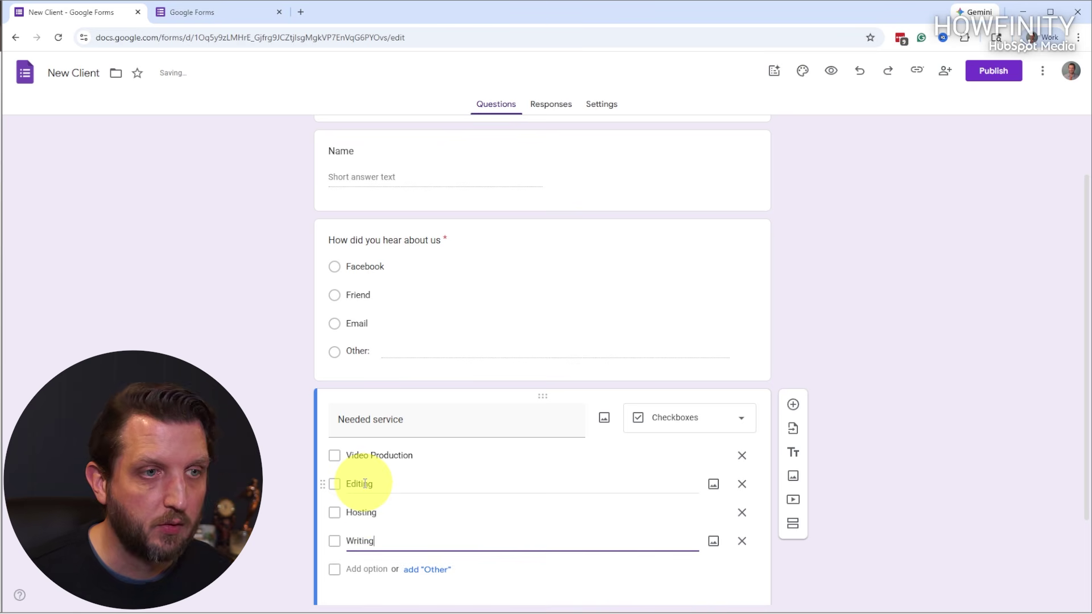
pyautogui.write('ing')
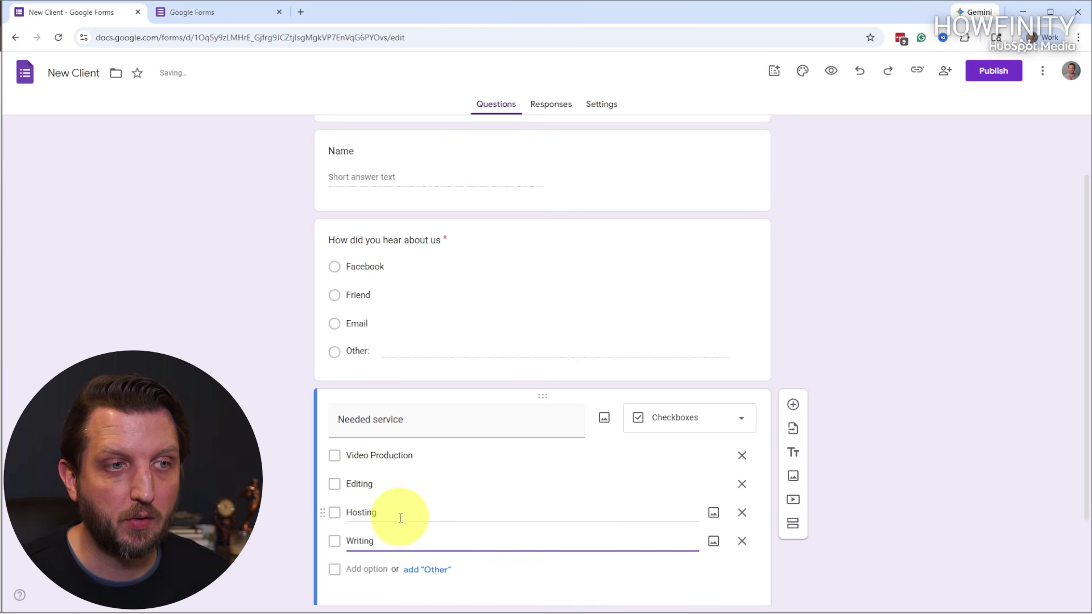
pyautogui.click(436, 571)
# - Add a new section after the "Needed service" question and title it "Your Brand"
pyautogui.scroll(-3, 570, 572)
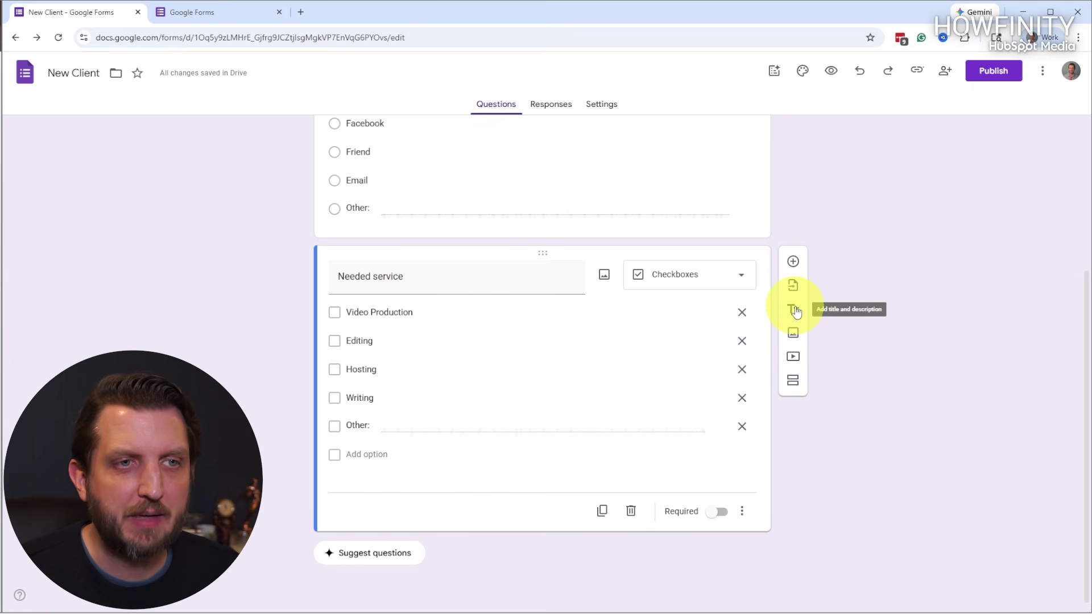
pyautogui.click(793, 381)
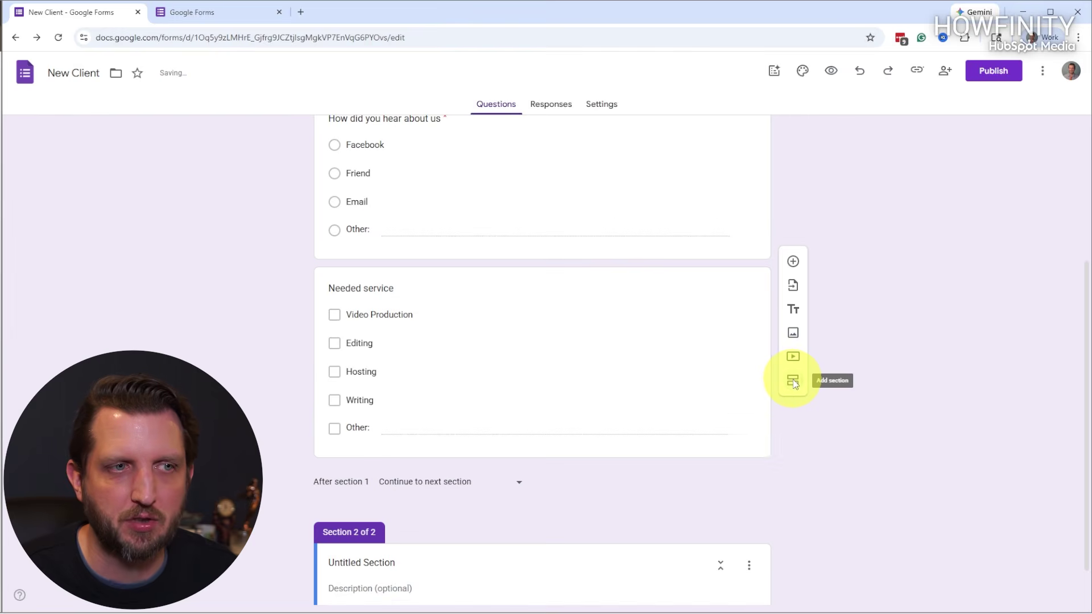
pyautogui.scroll(-1, 774, 422)
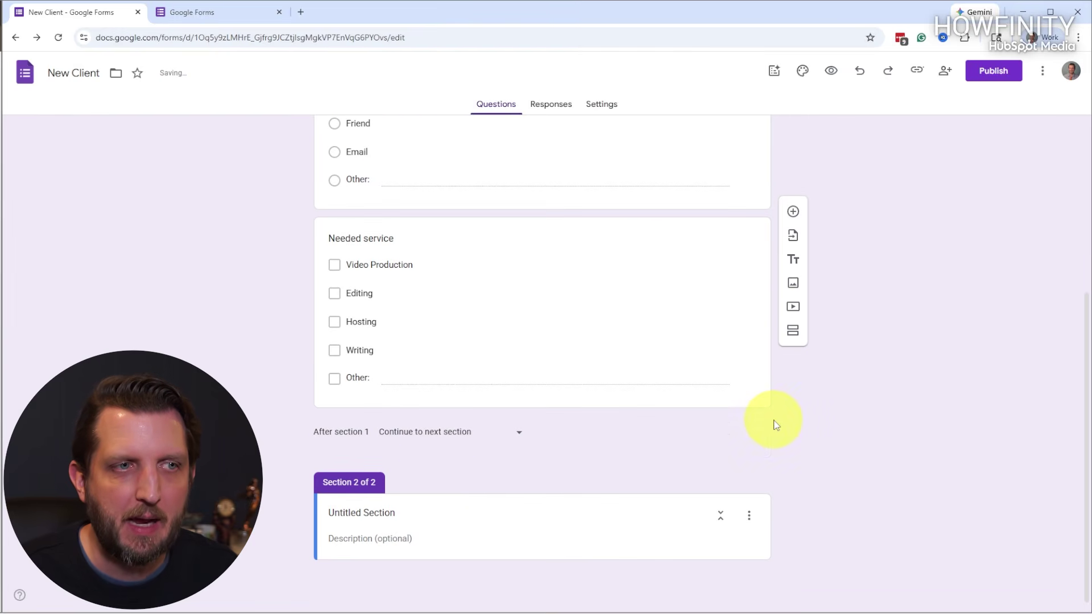
pyautogui.click(415, 513)
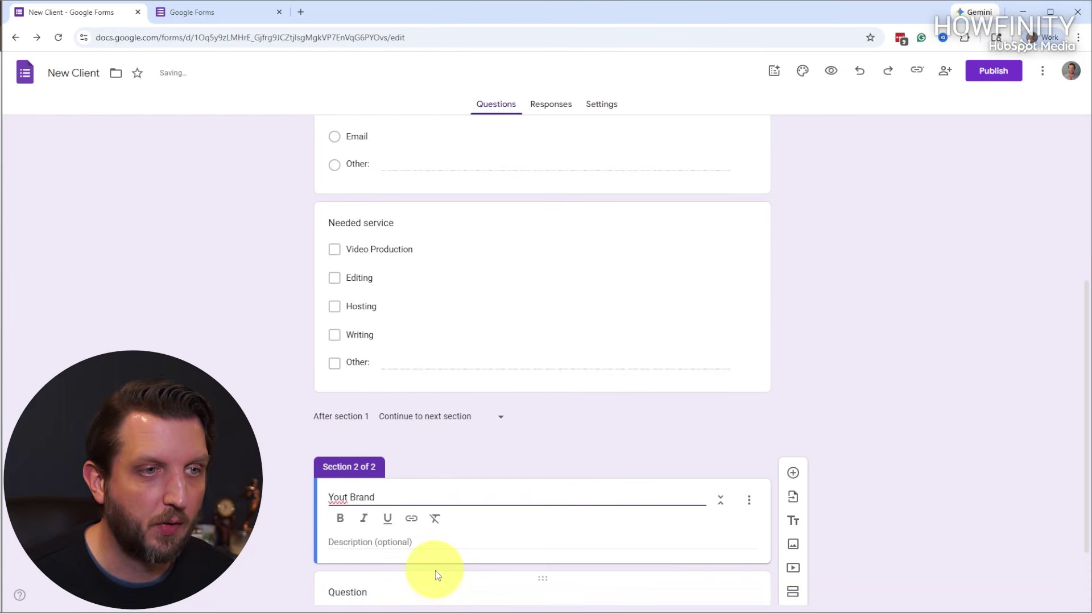
pyautogui.press('BackSpace')
pyautogui.write('r Brand')
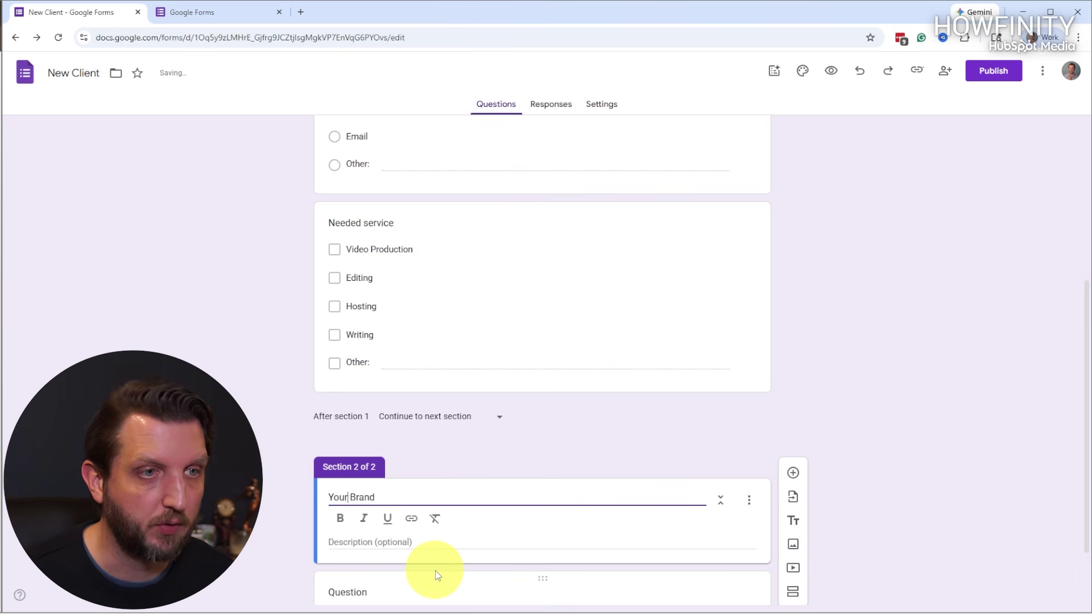
# - Title the question in the "Your Brand" section "Tell us about your company", with Paragraph as its answer type
pyautogui.scroll(-2, 555, 497)
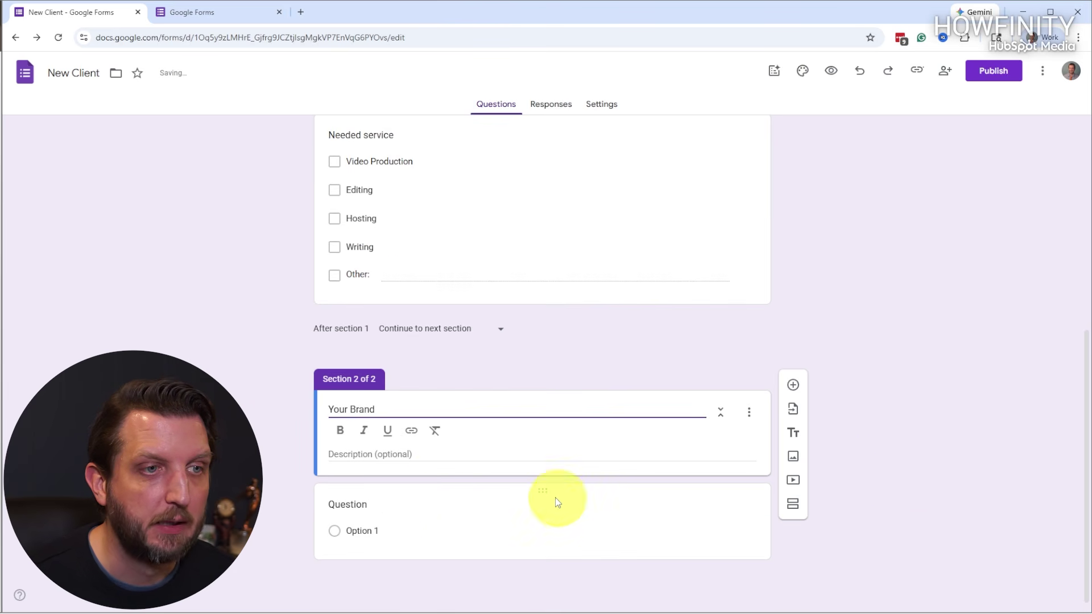
pyautogui.click(429, 504)
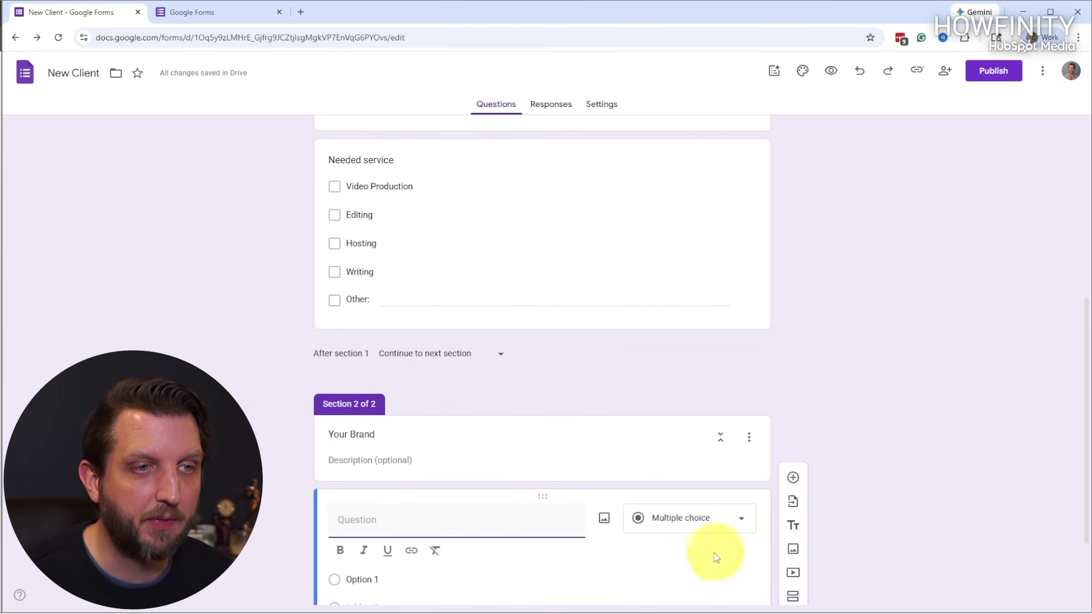
pyautogui.scroll(-2, 531, 451)
pyautogui.write('Tell us about your company')
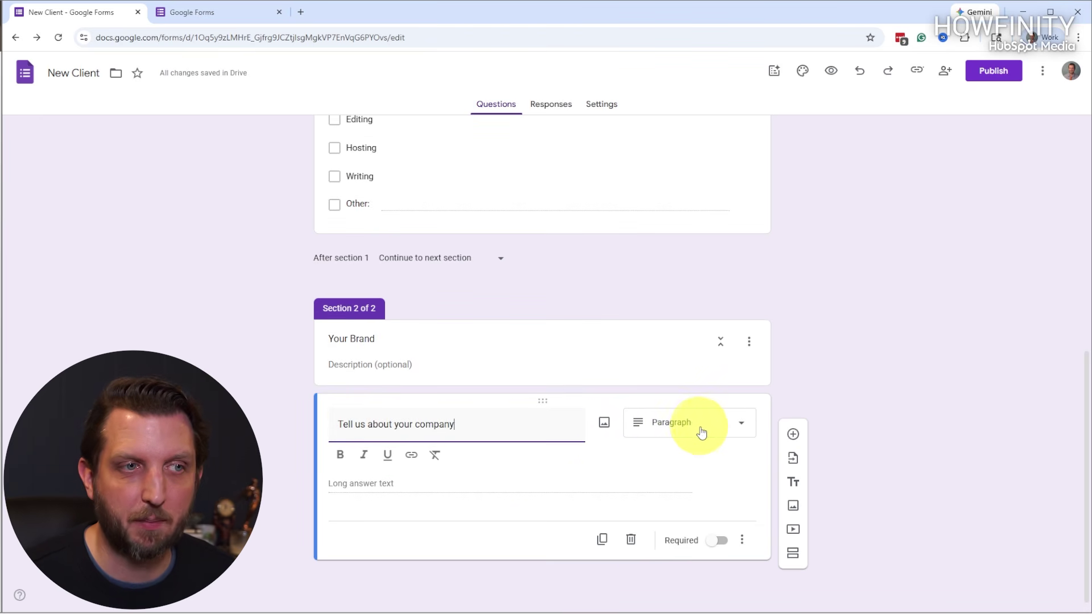
pyautogui.click(477, 482)
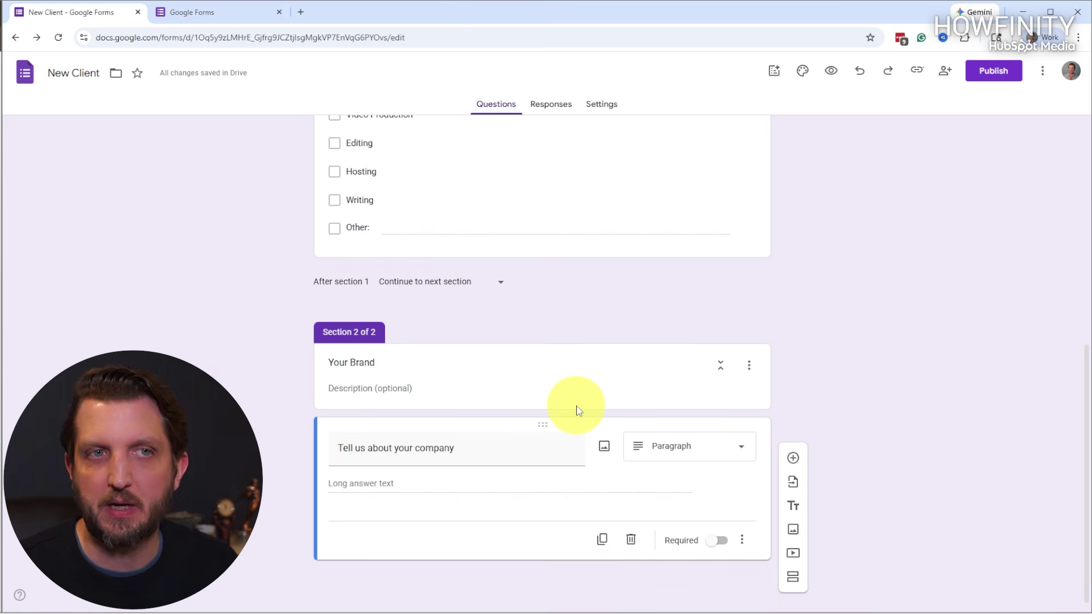
# - Open the form's theme settings and try a light blue and a teal theme colour
pyautogui.click(803, 74)
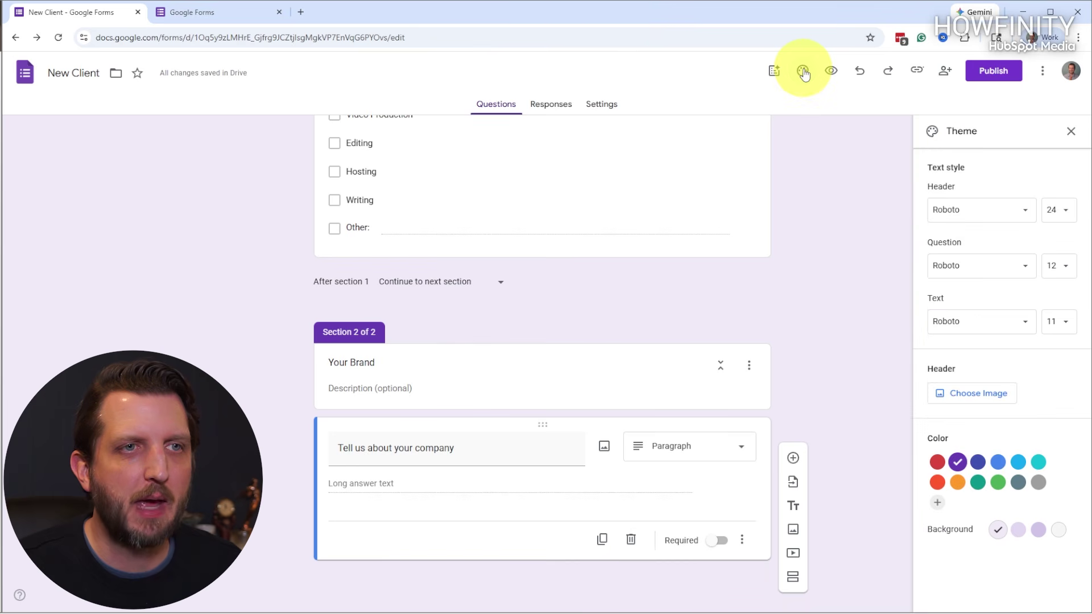
pyautogui.click(1021, 463)
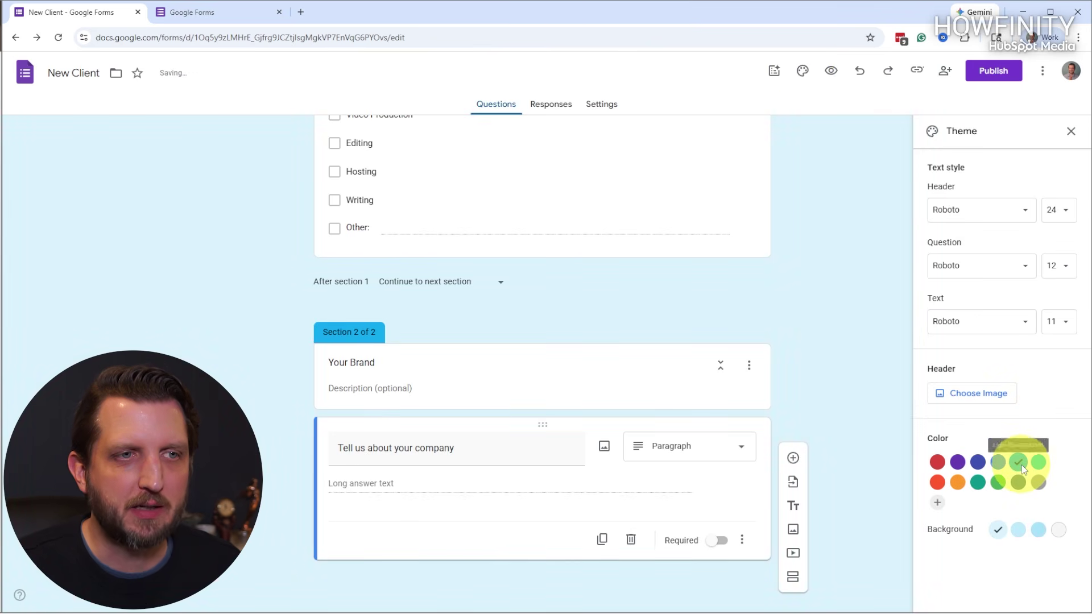
pyautogui.click(976, 487)
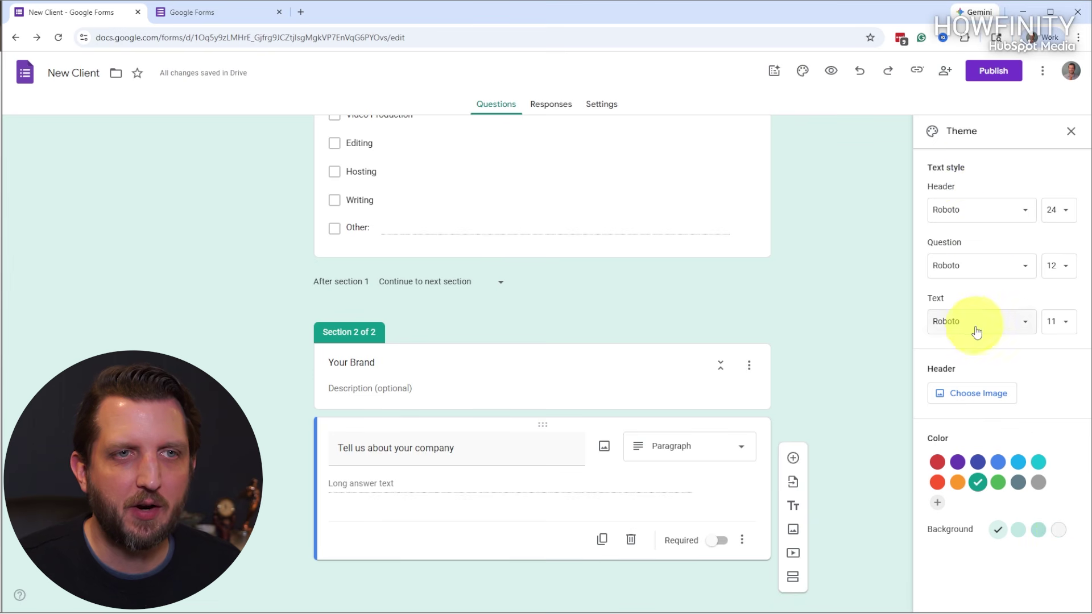
# - Set the paintbrushes picture from the Work and School themes as the form's header image and close the theme settings
pyautogui.click(976, 392)
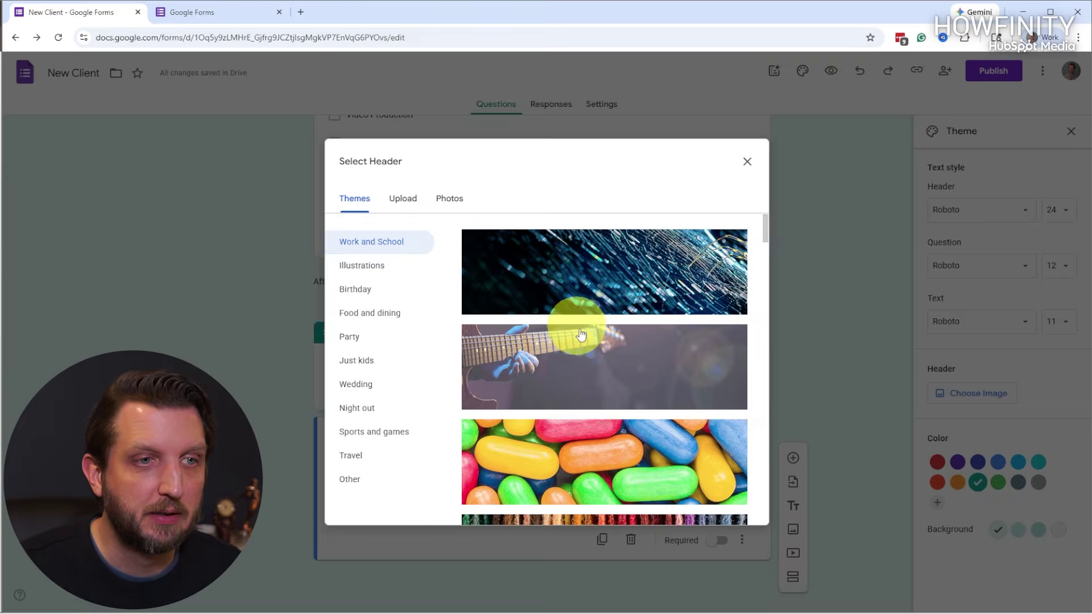
pyautogui.scroll(-9, 677, 359)
pyautogui.scroll(-3, 702, 364)
pyautogui.scroll(1, 700, 358)
pyautogui.click(734, 392)
pyautogui.click(738, 509)
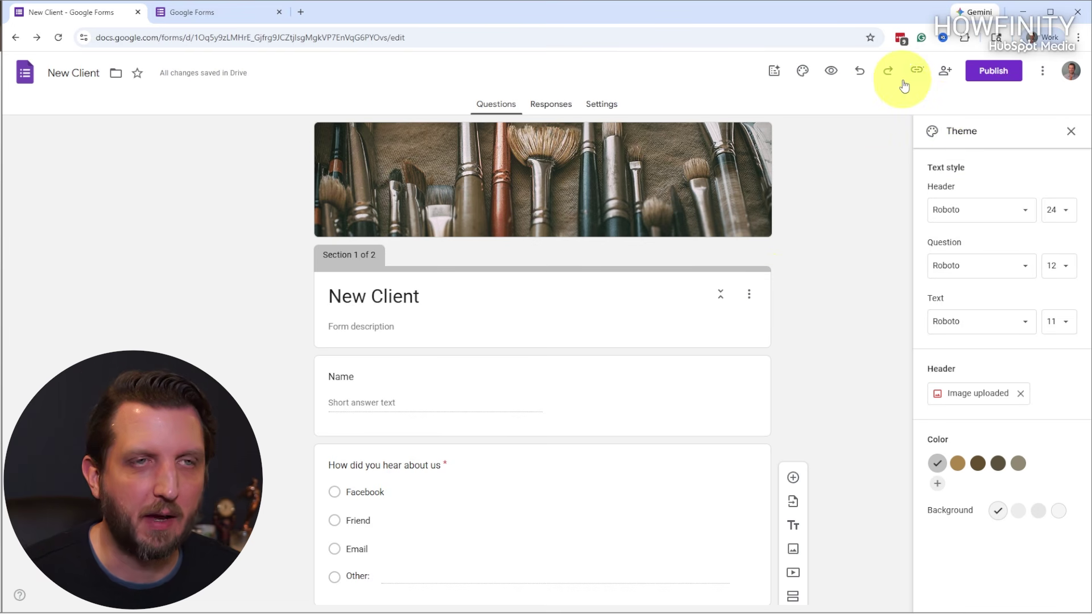
pyautogui.click(1072, 132)
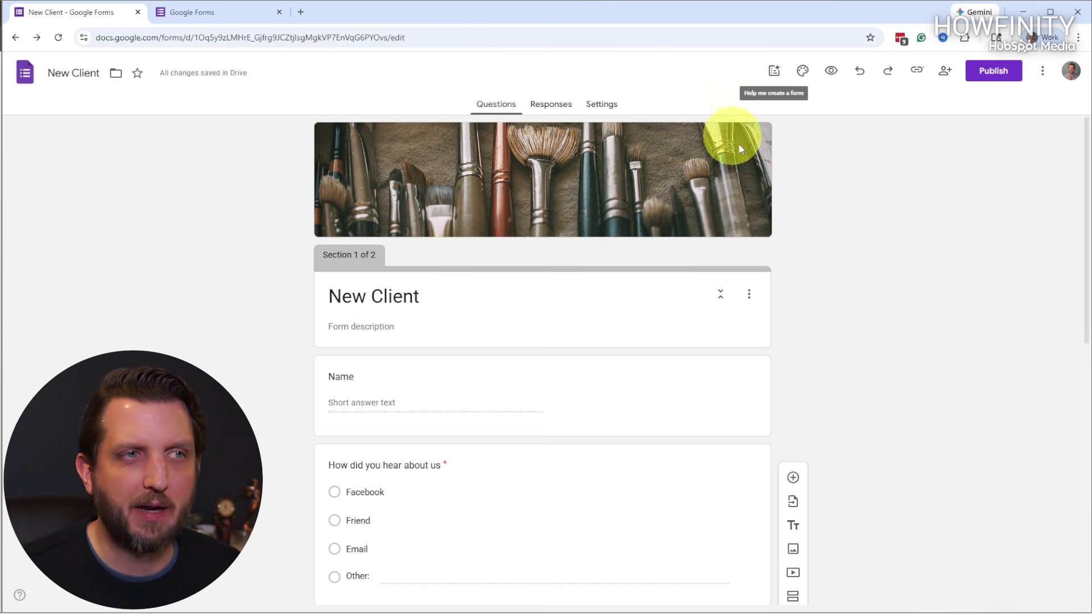
# - Preview the form as a respondent and try out the answer choices of both choice questions
pyautogui.click(832, 73)
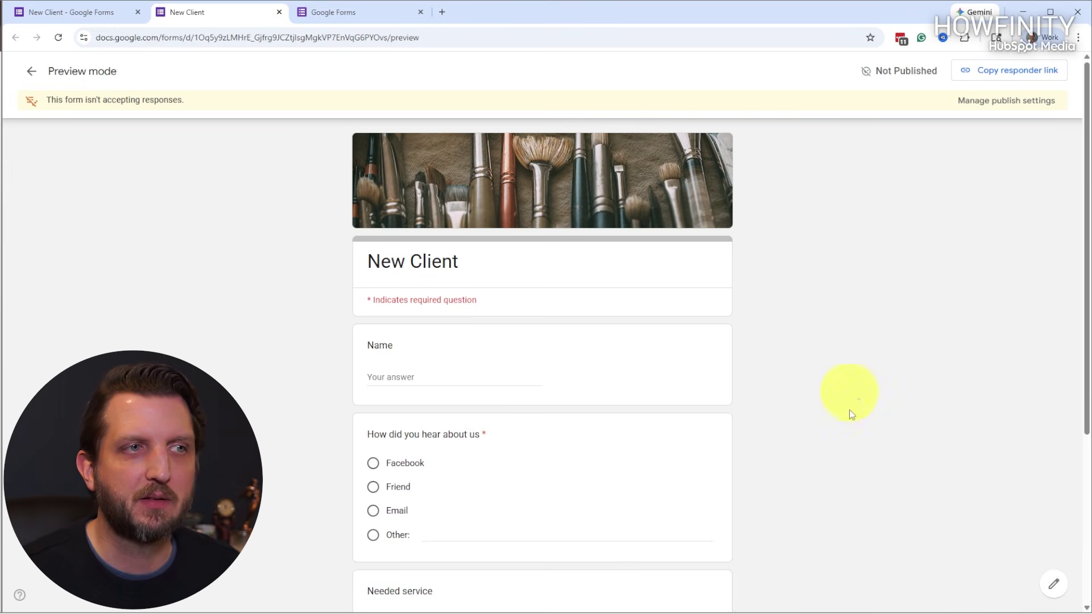
pyautogui.scroll(-1, 436, 248)
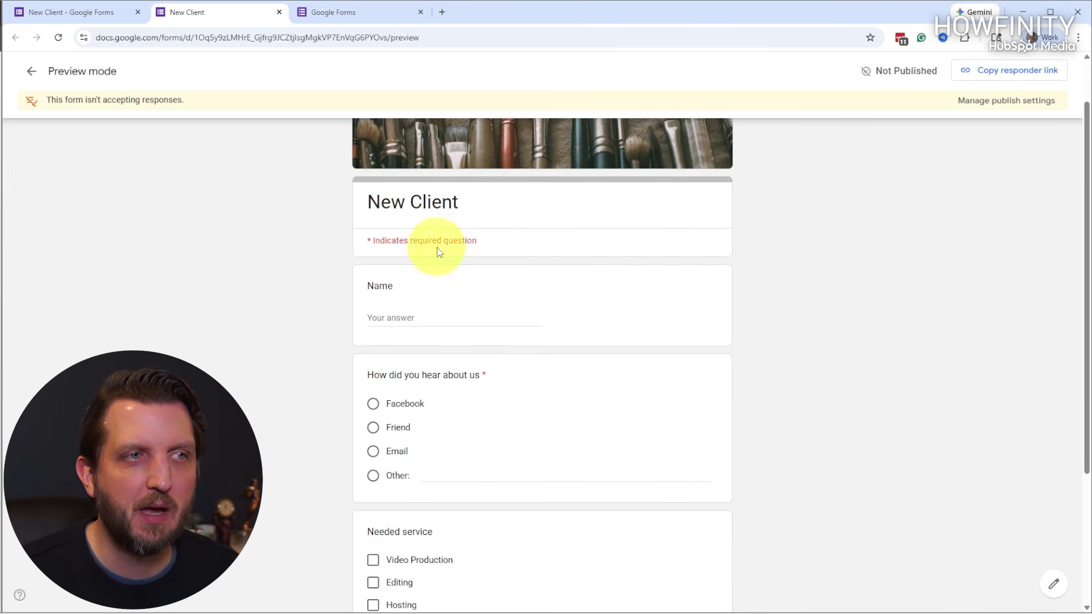
pyautogui.scroll(-3, 439, 248)
pyautogui.click(374, 368)
pyautogui.click(374, 392)
pyautogui.click(373, 392)
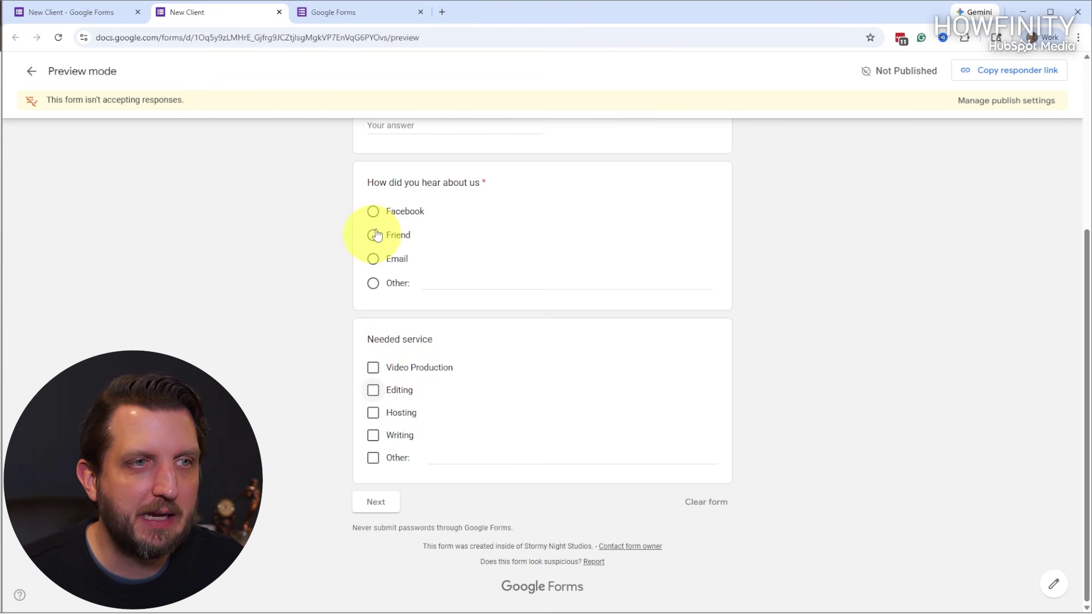
pyautogui.click(373, 235)
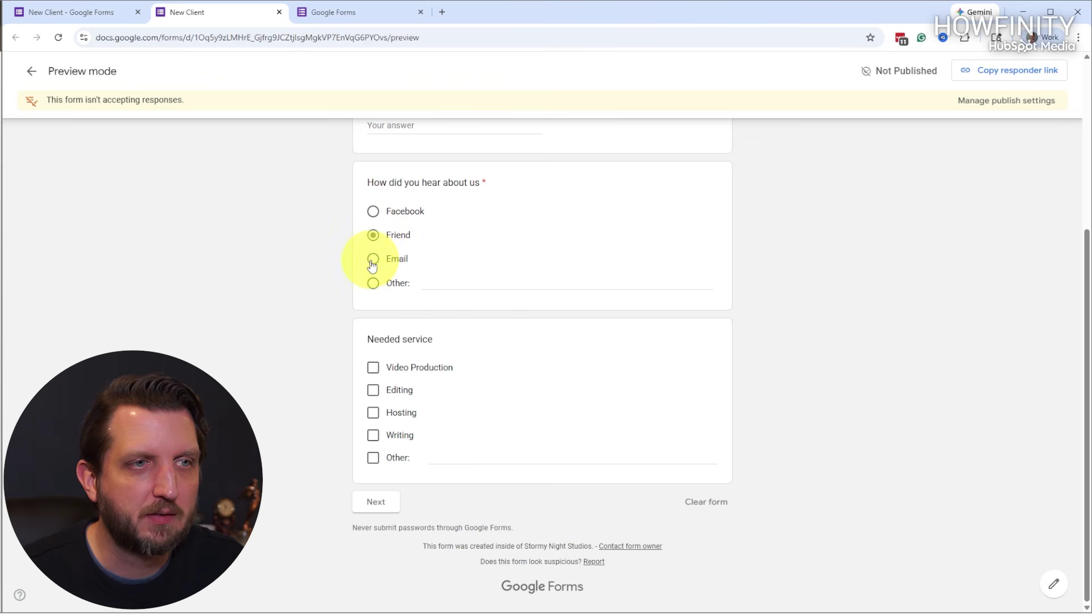
pyautogui.click(373, 259)
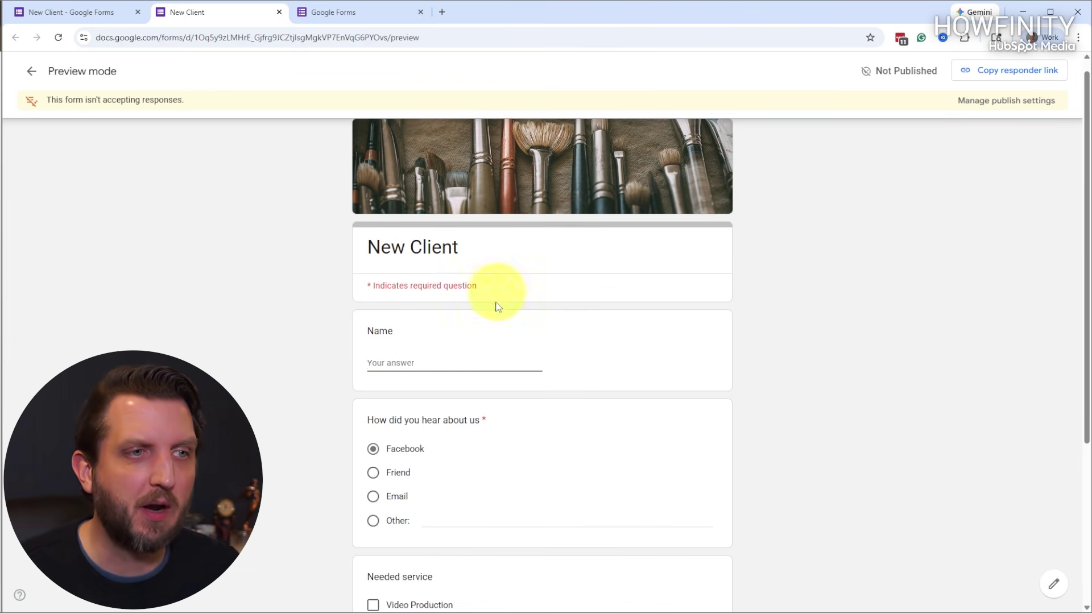
# - Answer the preview with Email as the referral source and Editing and Writing as needed services, and continue to the "Your Brand" section
pyautogui.click(373, 498)
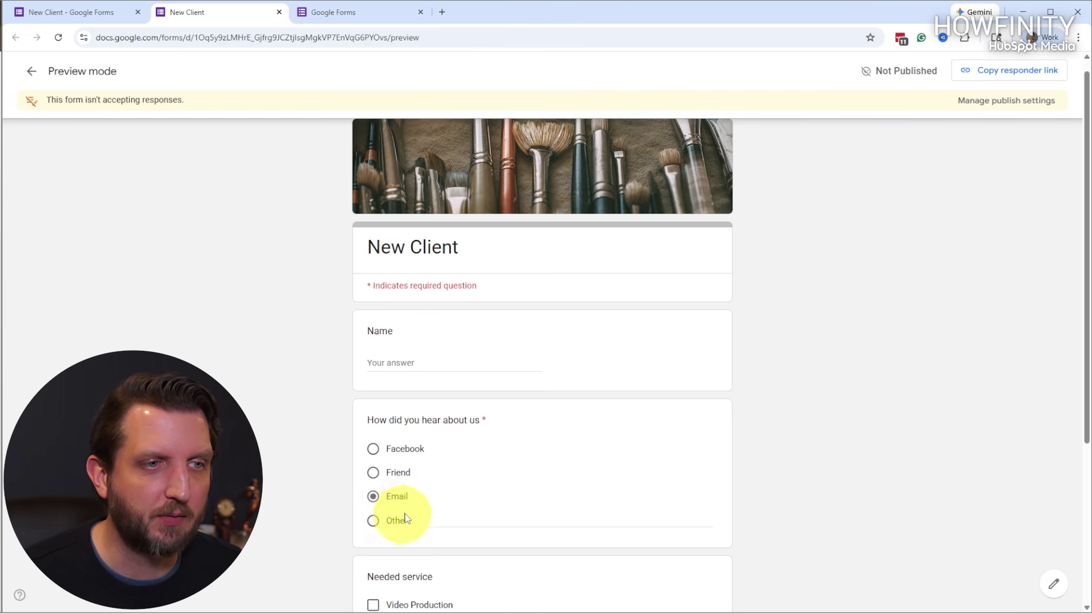
pyautogui.scroll(-3, 387, 501)
pyautogui.click(373, 450)
pyautogui.click(374, 492)
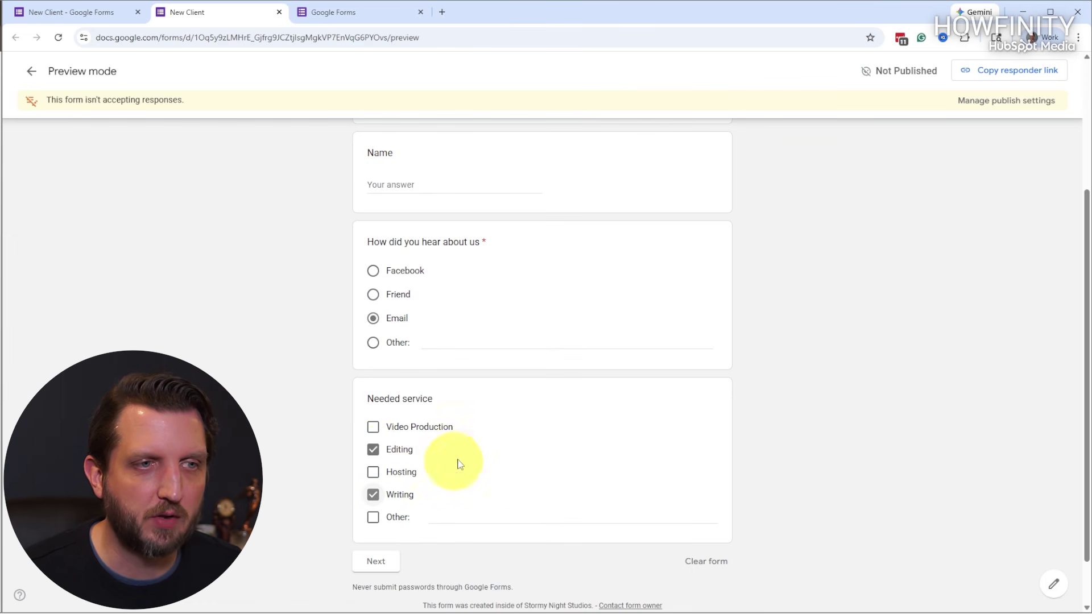
pyautogui.scroll(-1, 474, 520)
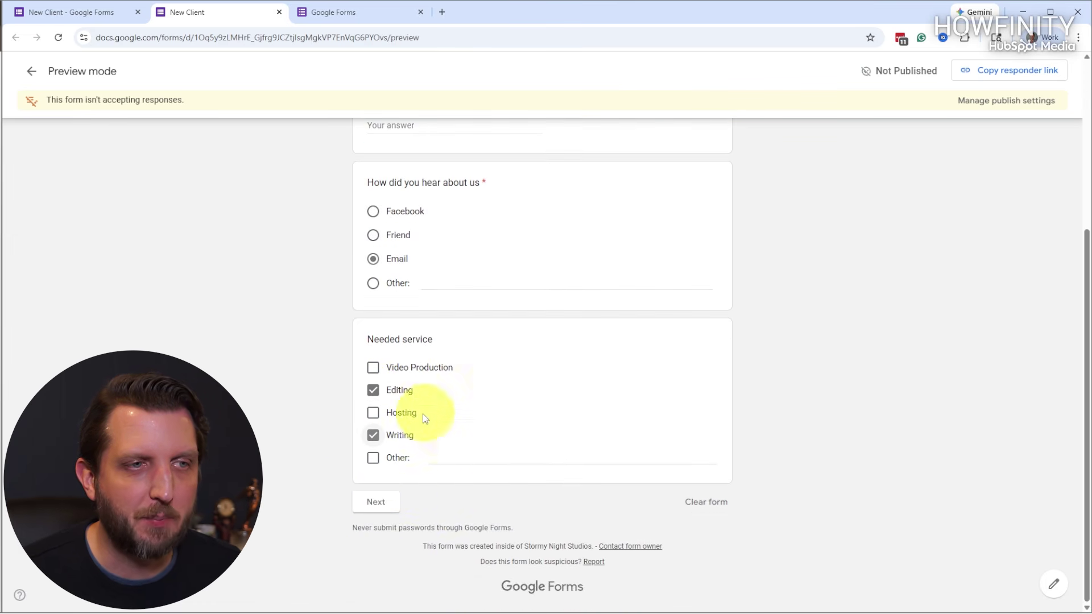
pyautogui.click(374, 509)
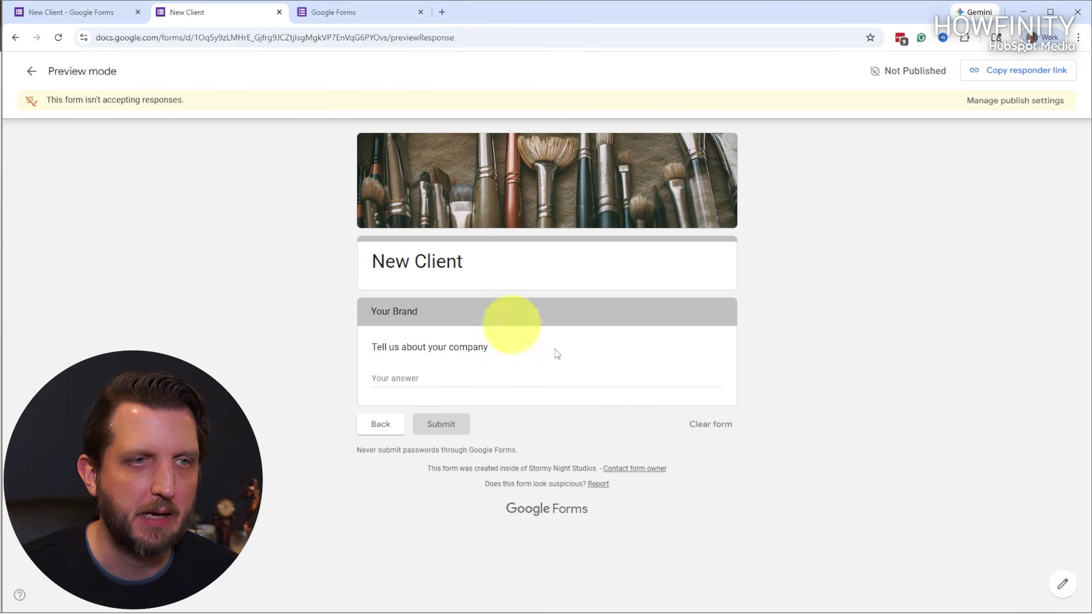
# - Leave the preview for the form editor and move the "Needed service" question above "How did you hear about us"
pyautogui.click(1067, 593)
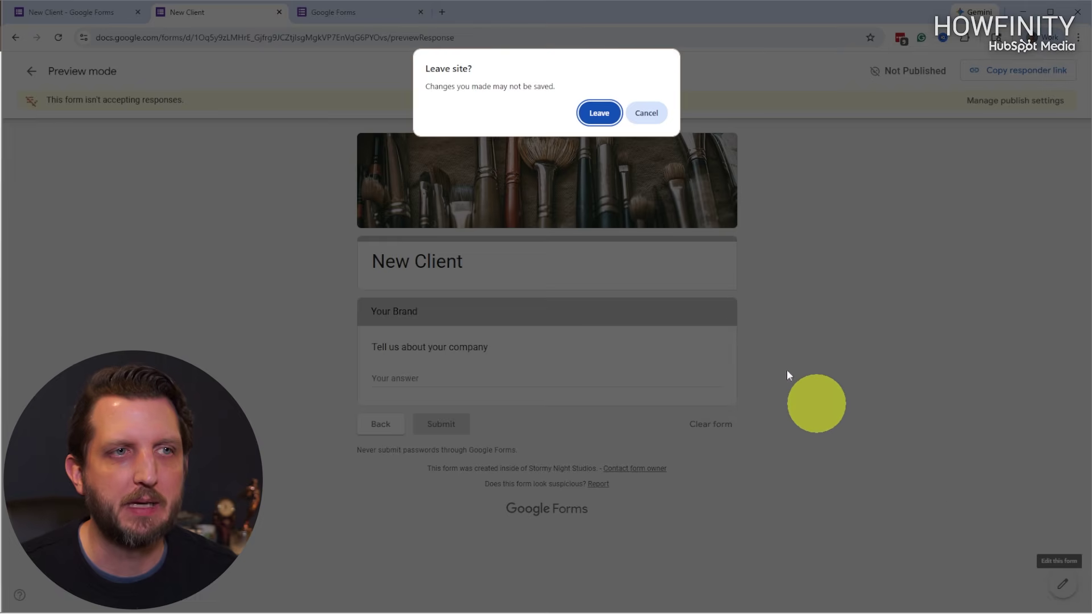
pyautogui.click(602, 111)
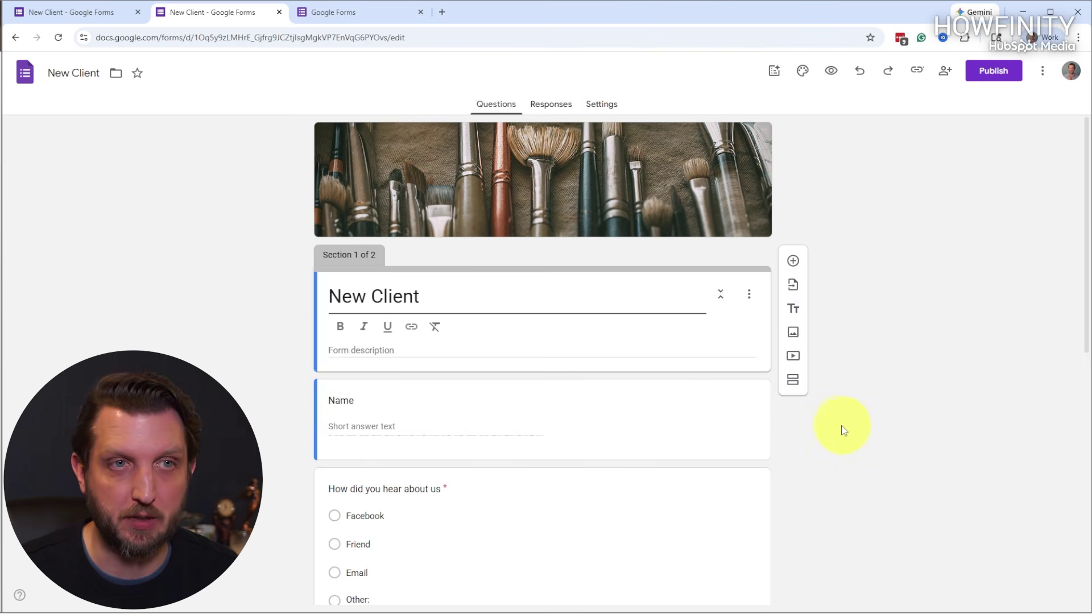
pyautogui.scroll(-5, 860, 410)
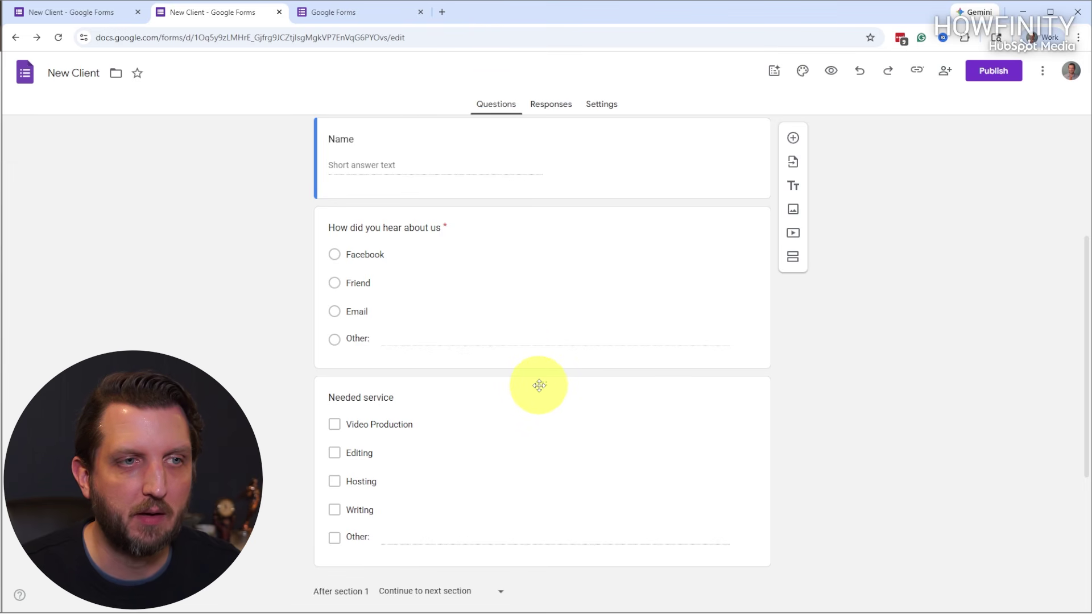
pyautogui.moveTo(539, 383); pyautogui.dragTo(549, 285)
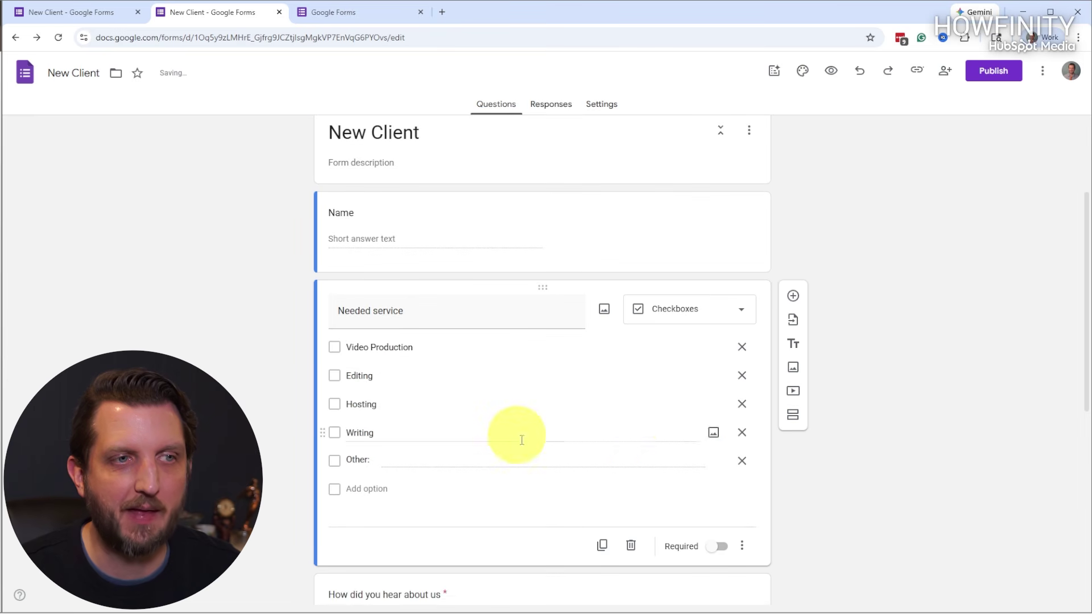
pyautogui.scroll(-2, 566, 452)
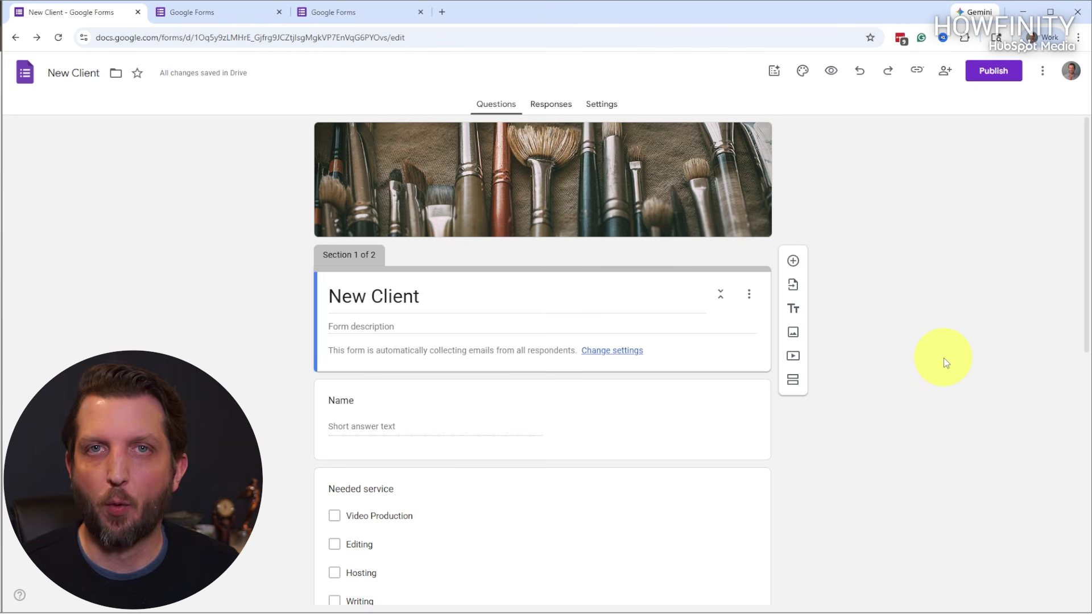
# - Open the form's settings and inspect the quiz options, leaving quiz mode off
pyautogui.click(602, 111)
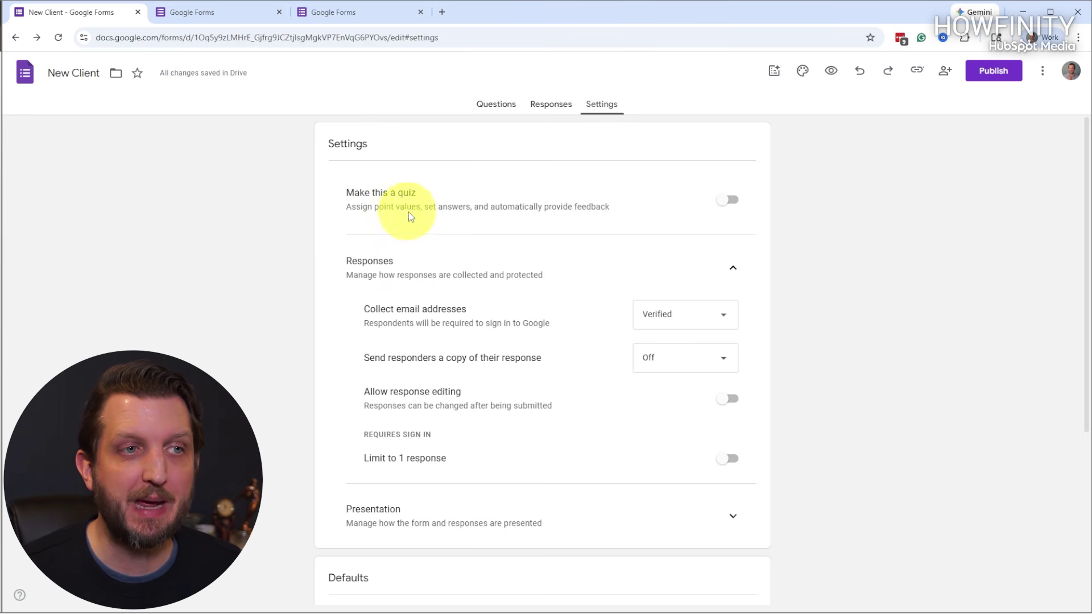
pyautogui.click(734, 201)
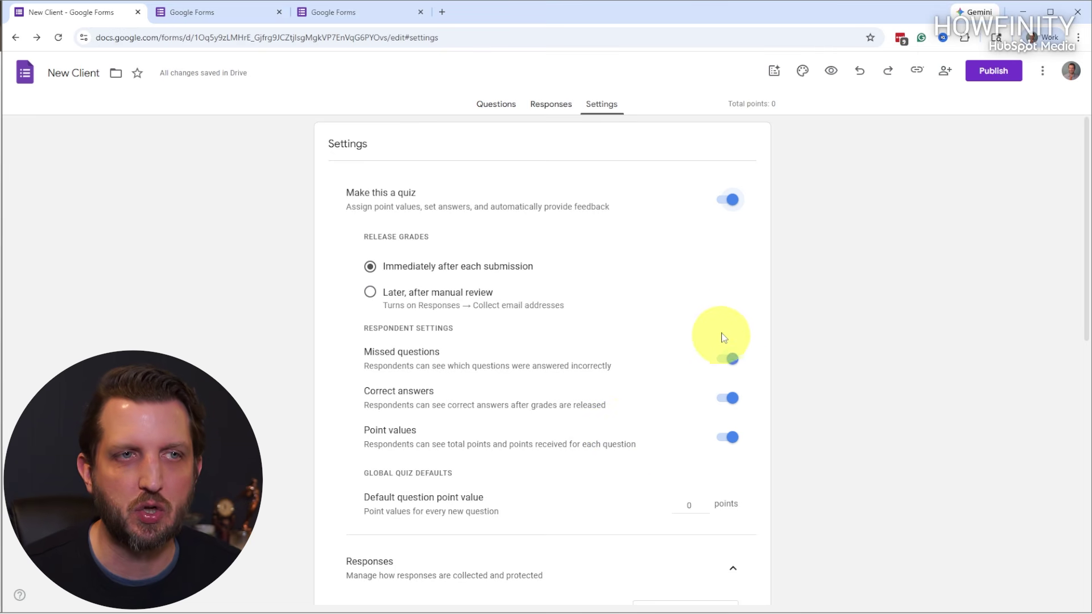
pyautogui.click(732, 205)
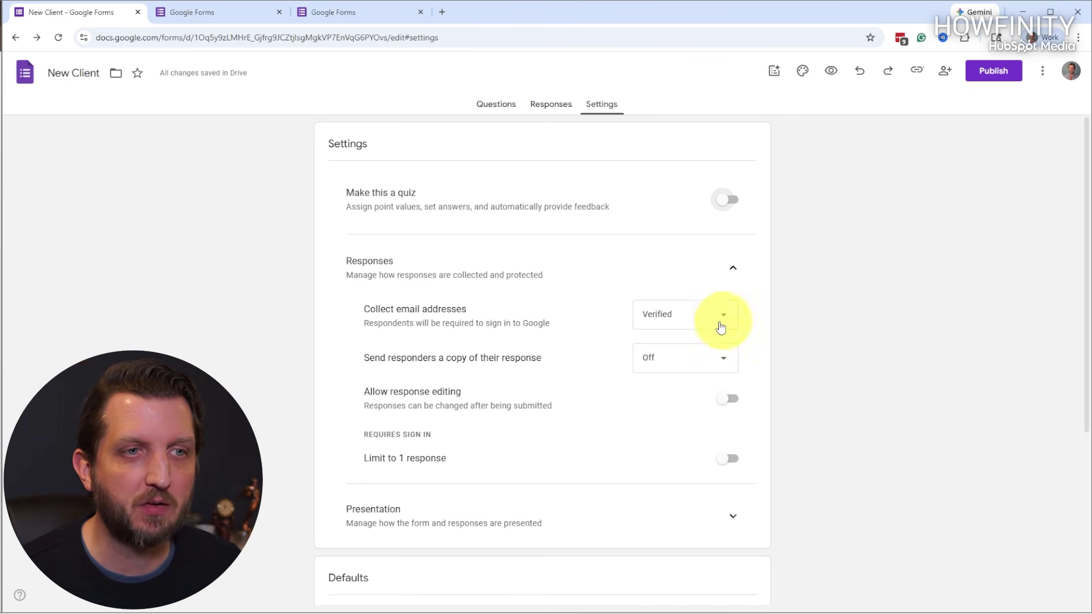
# - Examine the choices for collecting email addresses and for sending responders a copy of their response
pyautogui.click(724, 319)
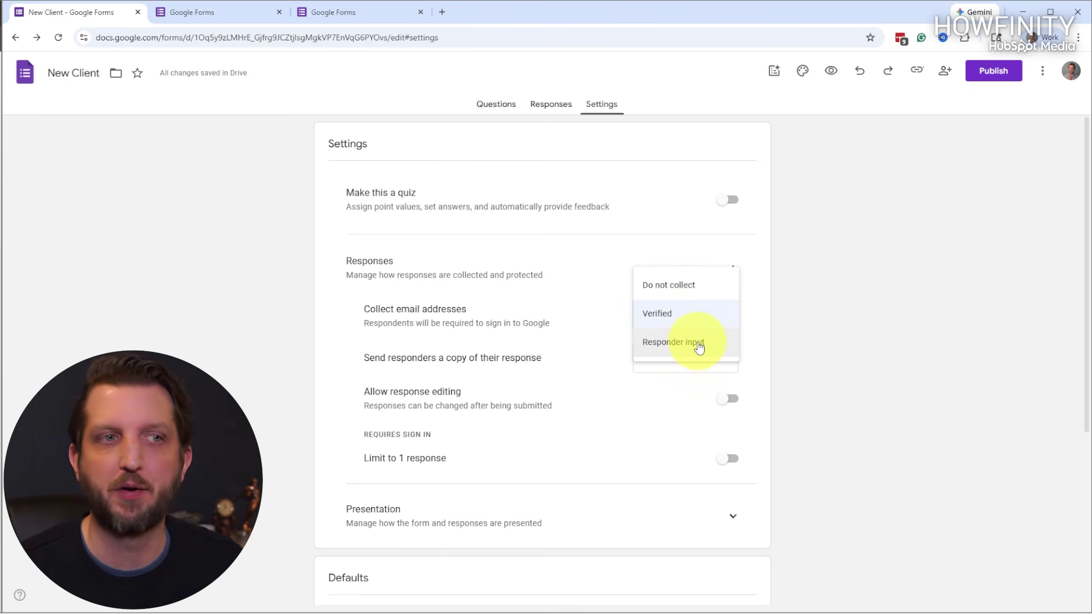
pyautogui.click(798, 325)
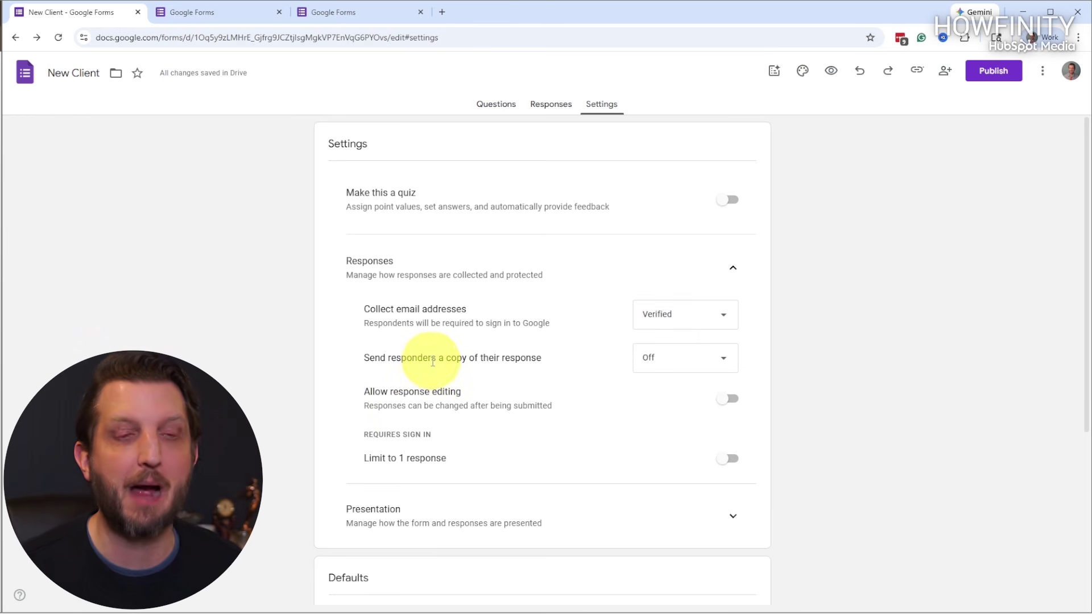
pyautogui.click(653, 360)
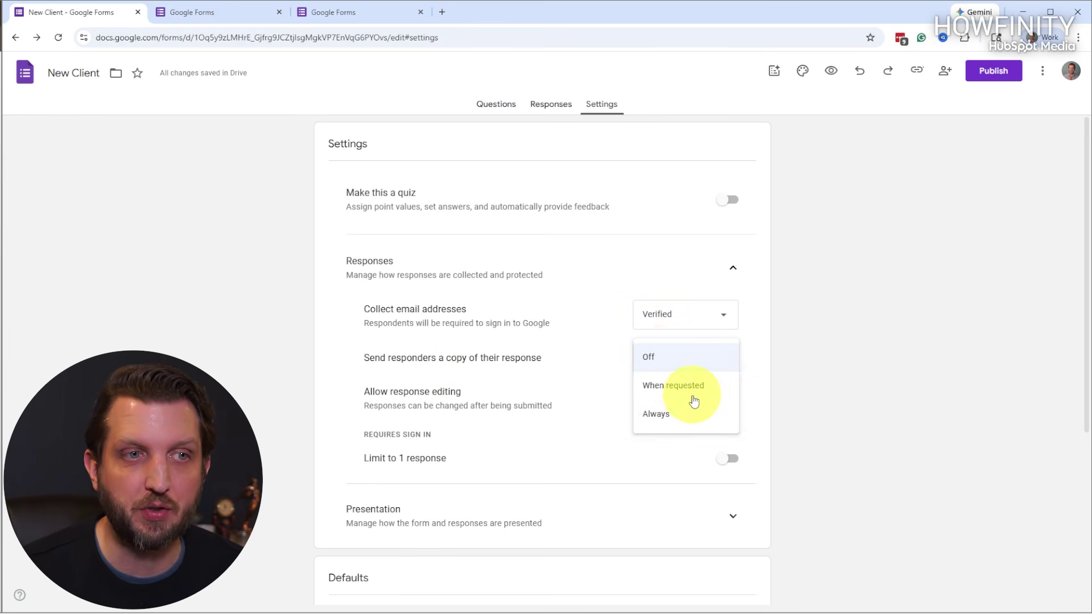
pyautogui.click(607, 351)
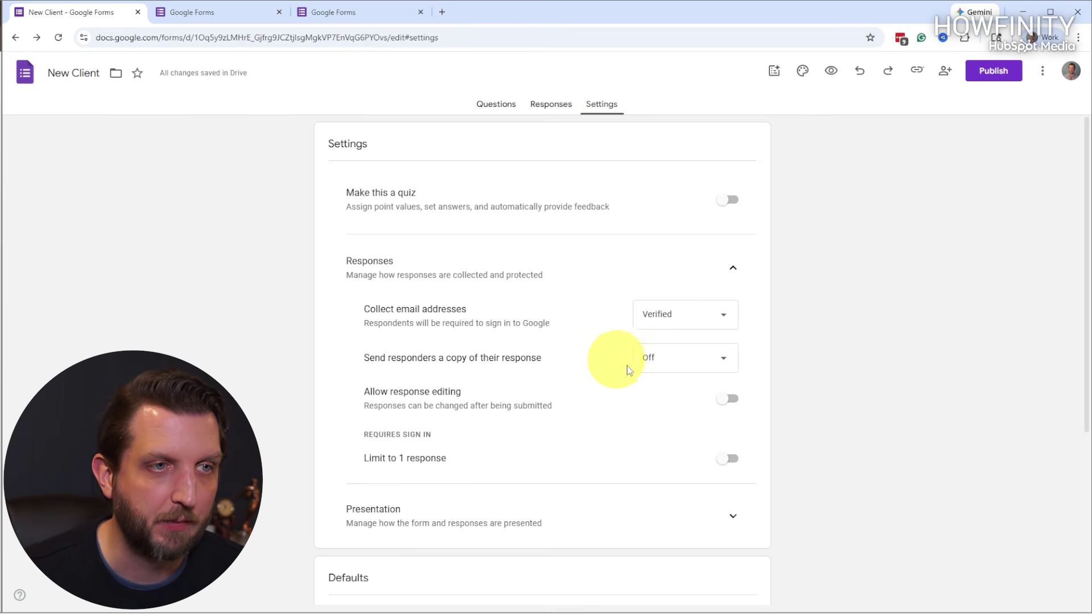
# - Allow respondents to edit their submitted responses and limit each of them to 1 response
pyautogui.scroll(-1, 534, 396)
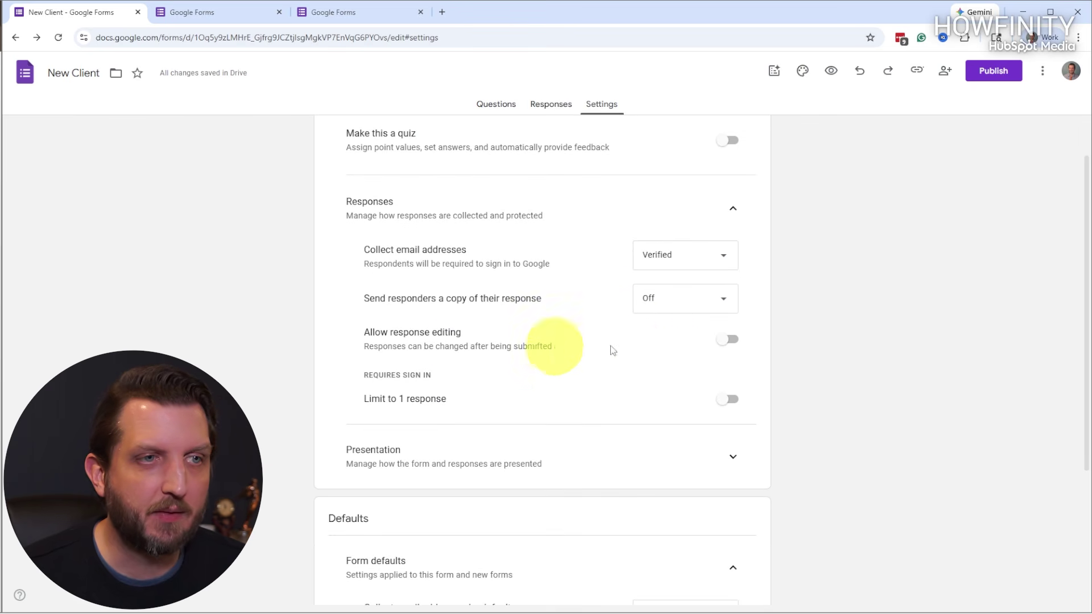
pyautogui.click(727, 341)
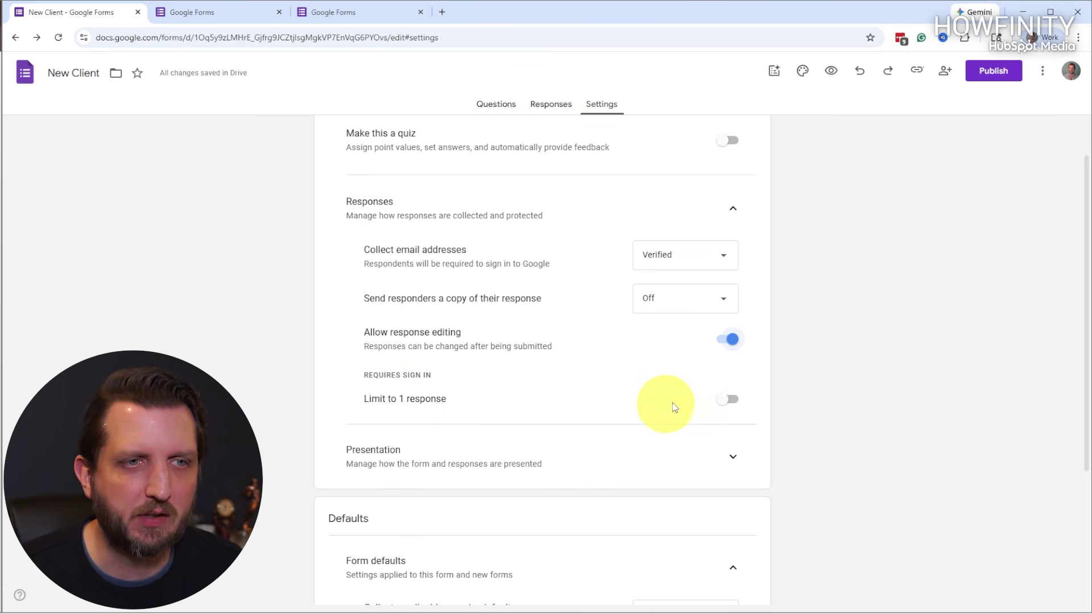
pyautogui.click(729, 400)
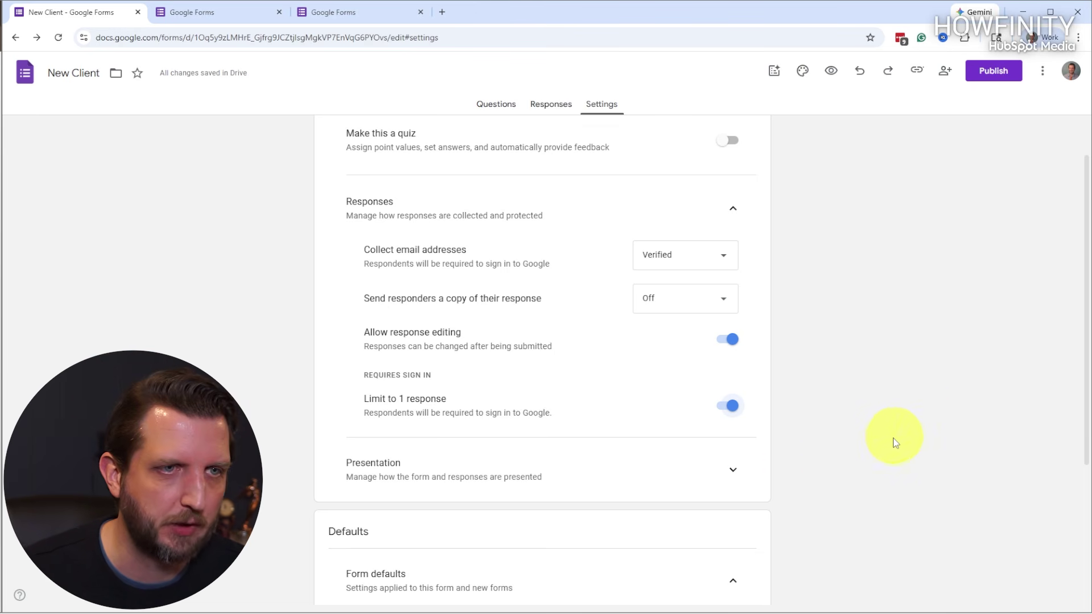
# - Turn on the progress bar and the results summary for respondents in the form's presentation settings
pyautogui.click(735, 475)
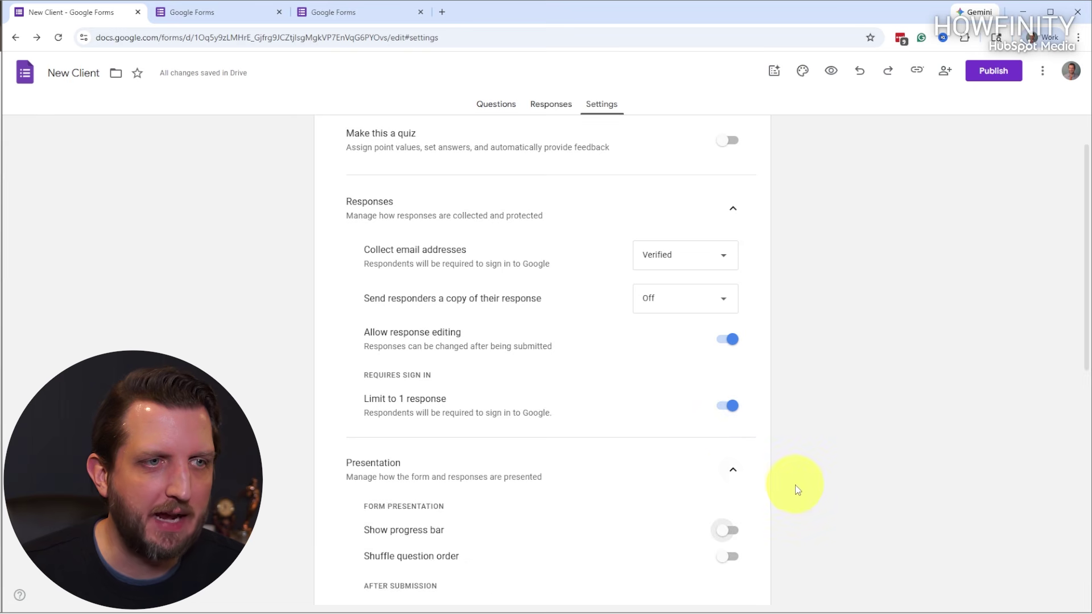
pyautogui.scroll(-4, 795, 487)
pyautogui.click(728, 294)
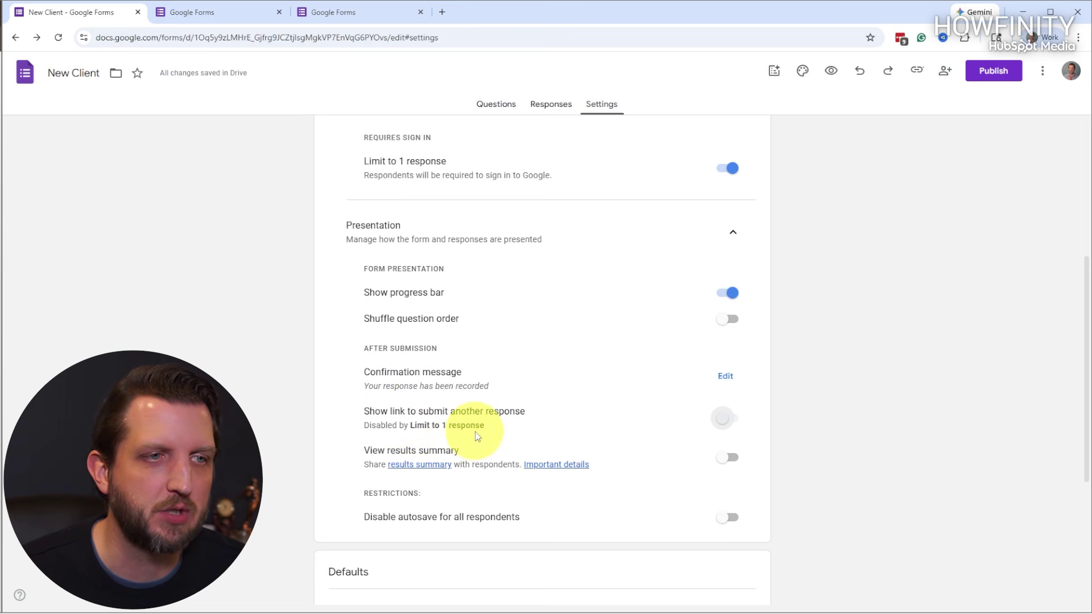
pyautogui.click(686, 470)
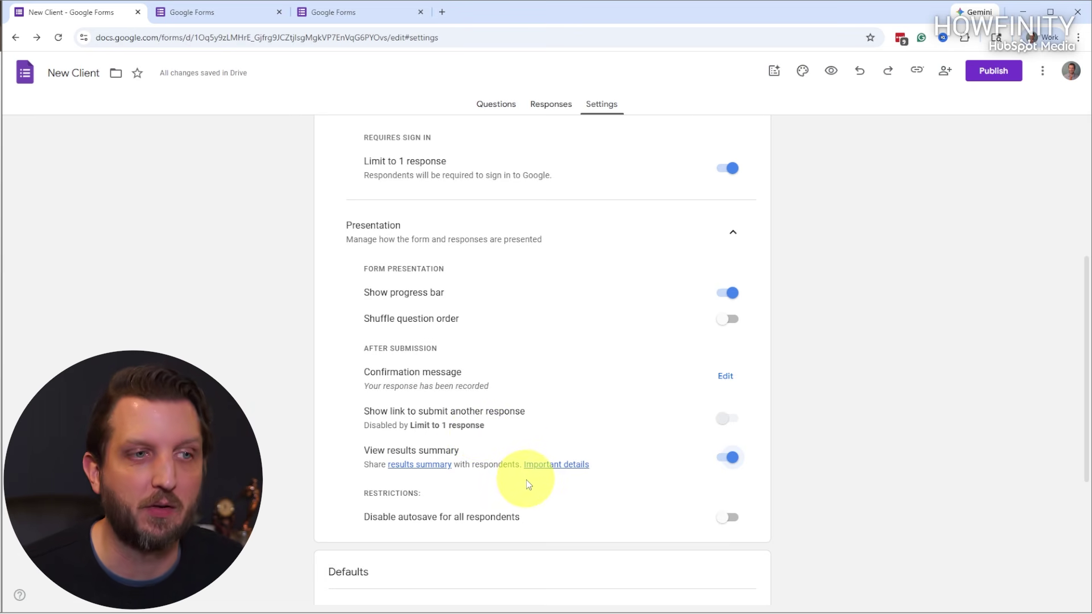
# - Review the form and question defaults, keeping Verified as the default for collecting email addresses
pyautogui.scroll(-2, 581, 473)
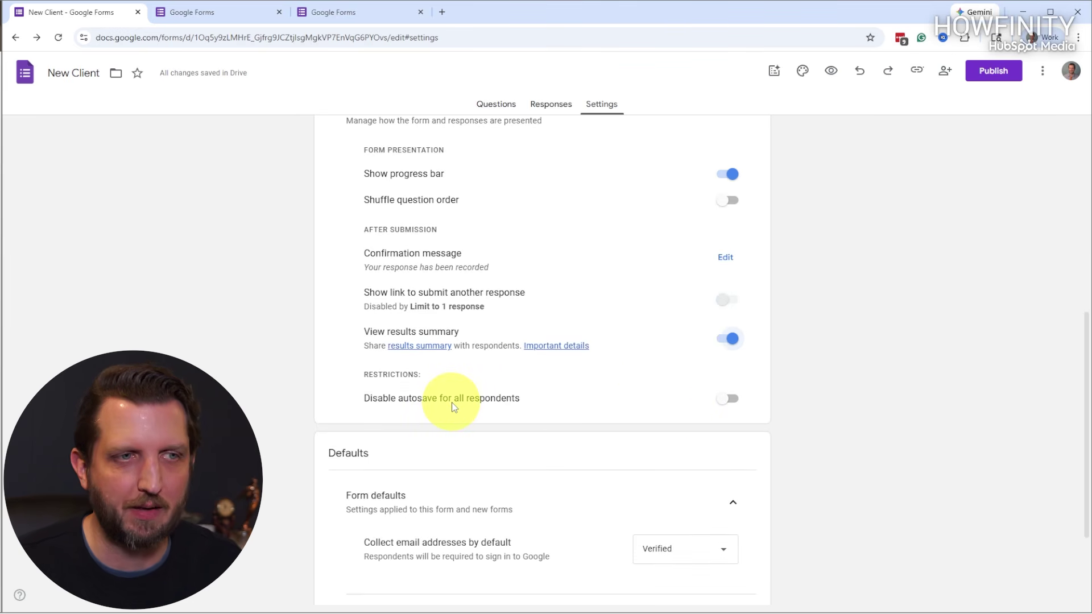
pyautogui.scroll(-2, 463, 366)
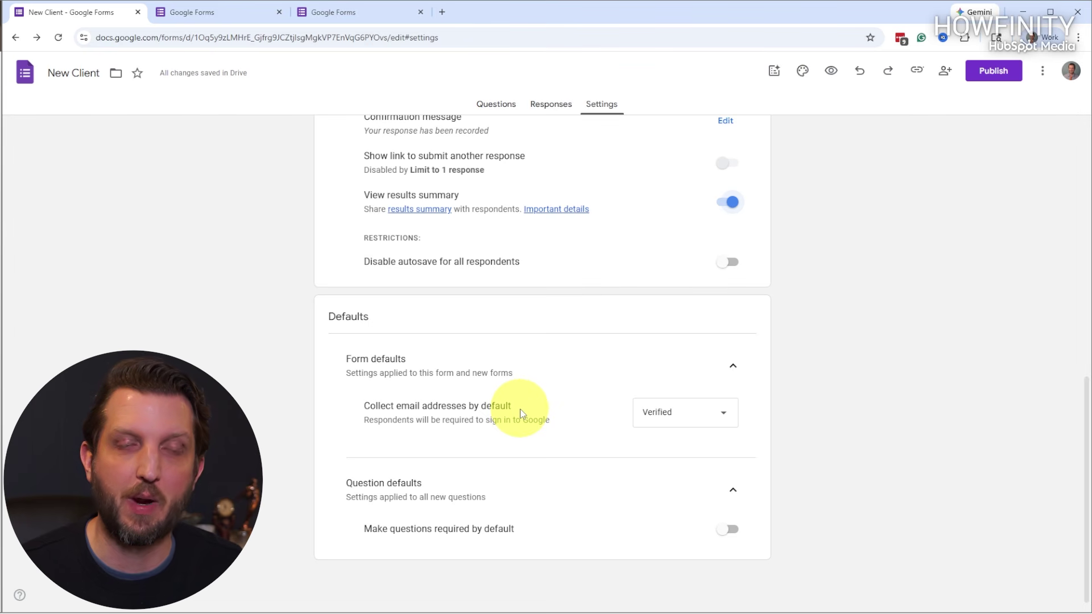
pyautogui.click(691, 417)
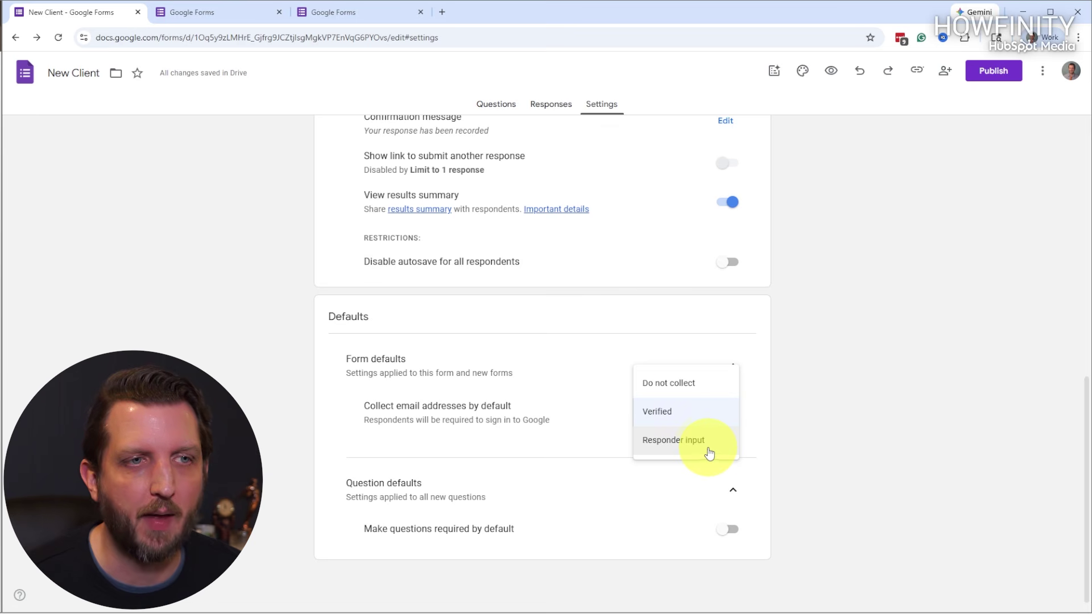
pyautogui.click(658, 411)
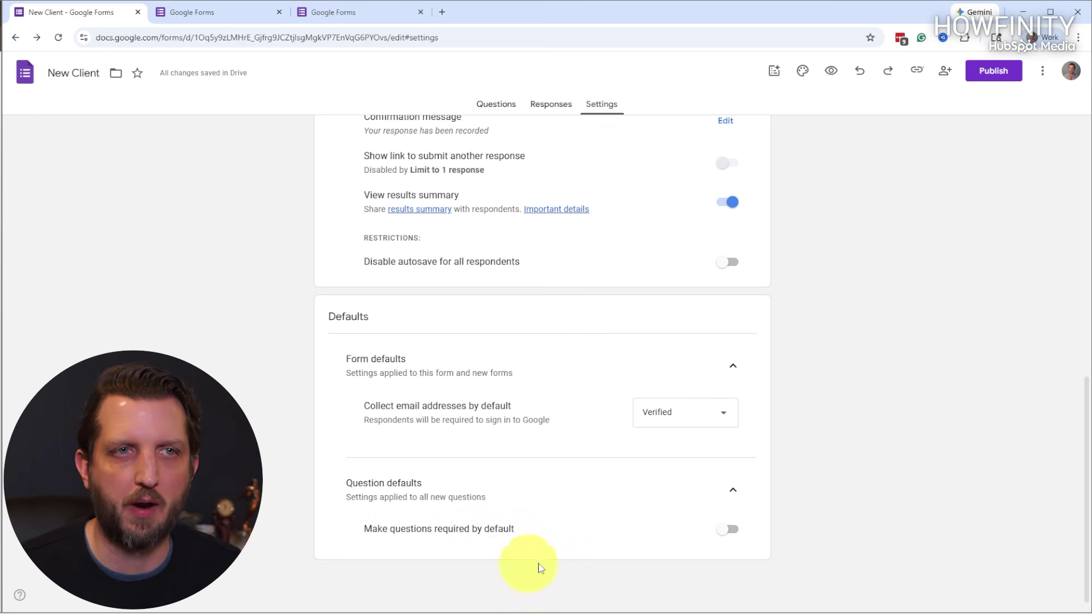
pyautogui.scroll(10, 553, 558)
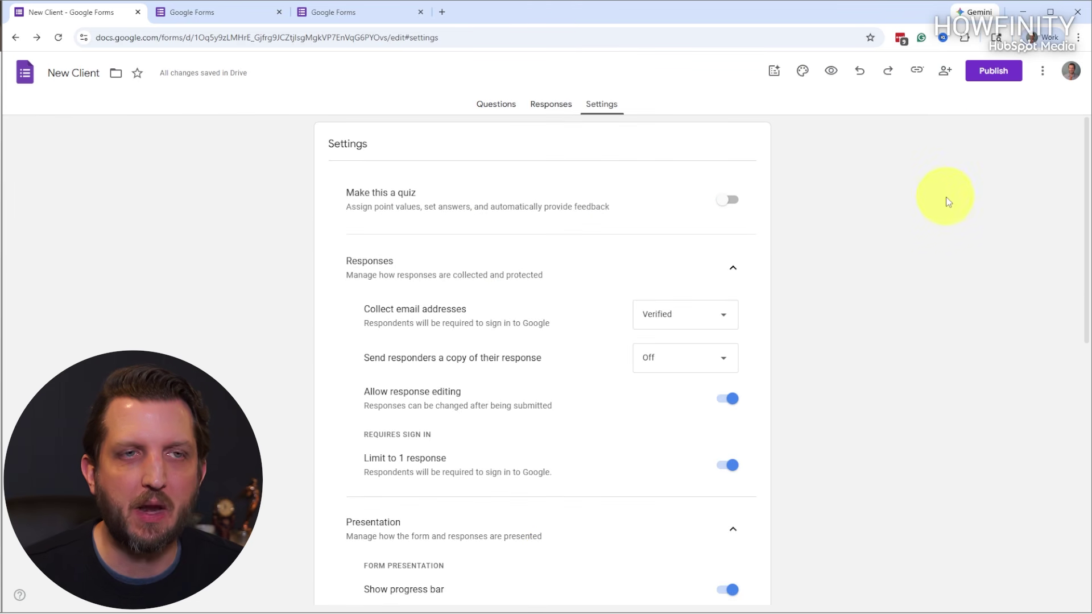
# - Check who can access the form, publish it for anyone in Stormy Night Studios, and copy the responder link
pyautogui.click(994, 73)
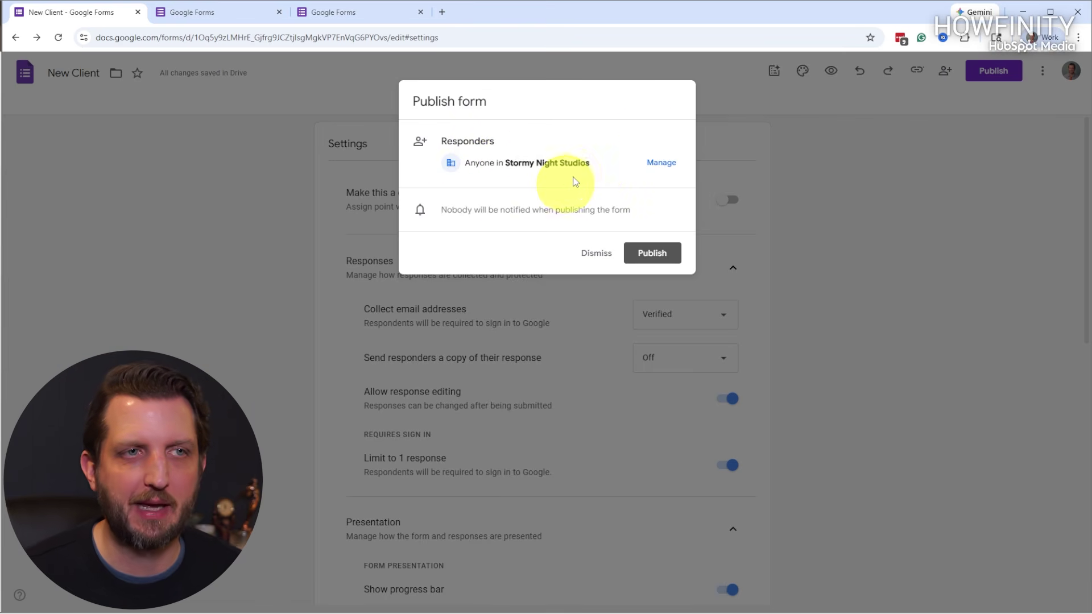
pyautogui.click(660, 164)
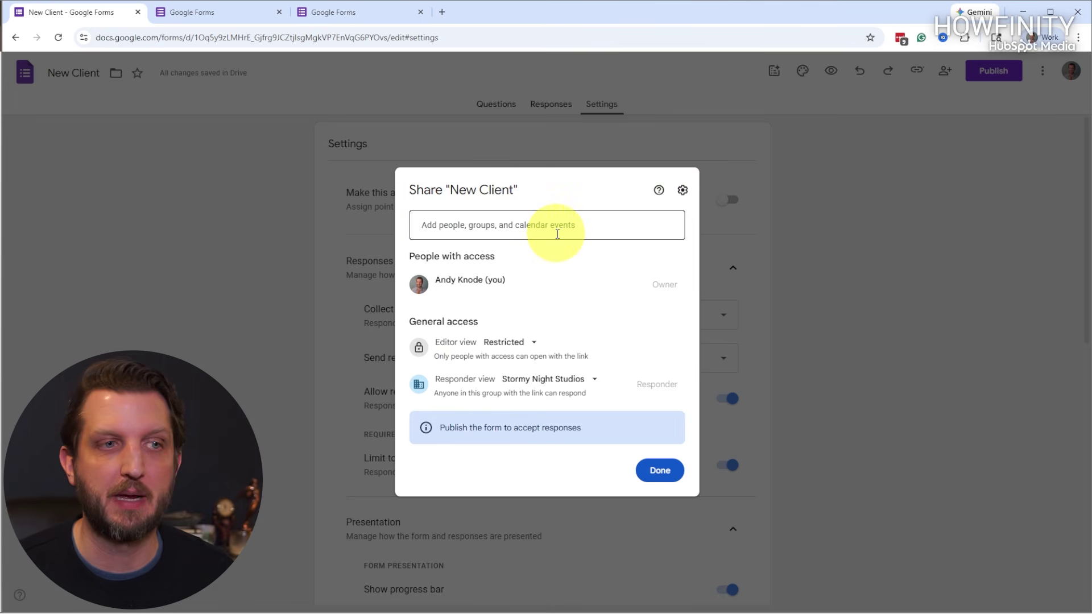
pyautogui.click(660, 470)
pyautogui.rightClick(654, 257)
pyautogui.click(654, 257)
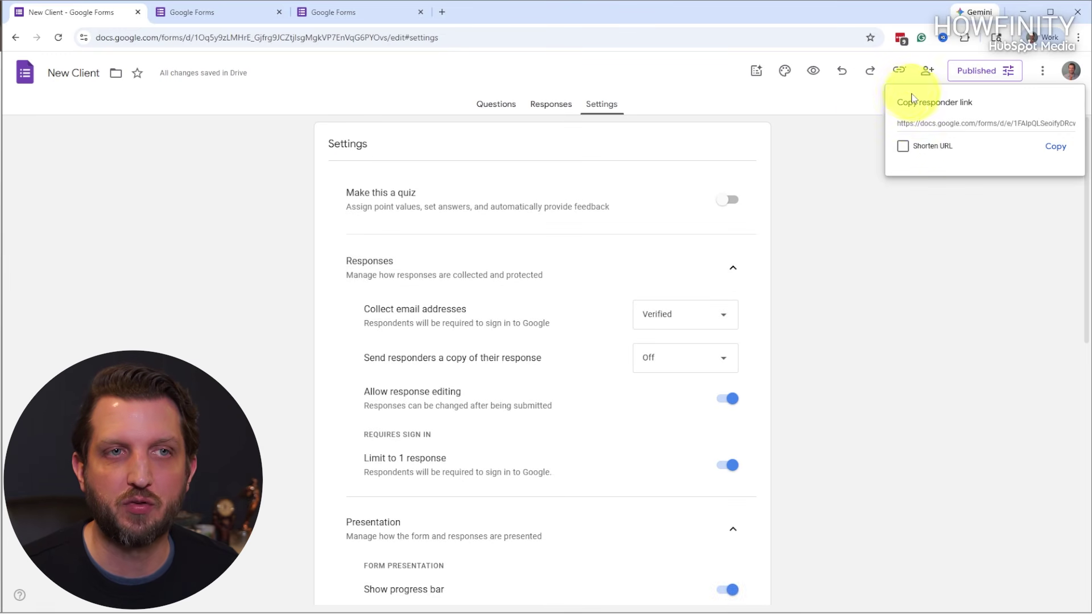
pyautogui.click(1055, 146)
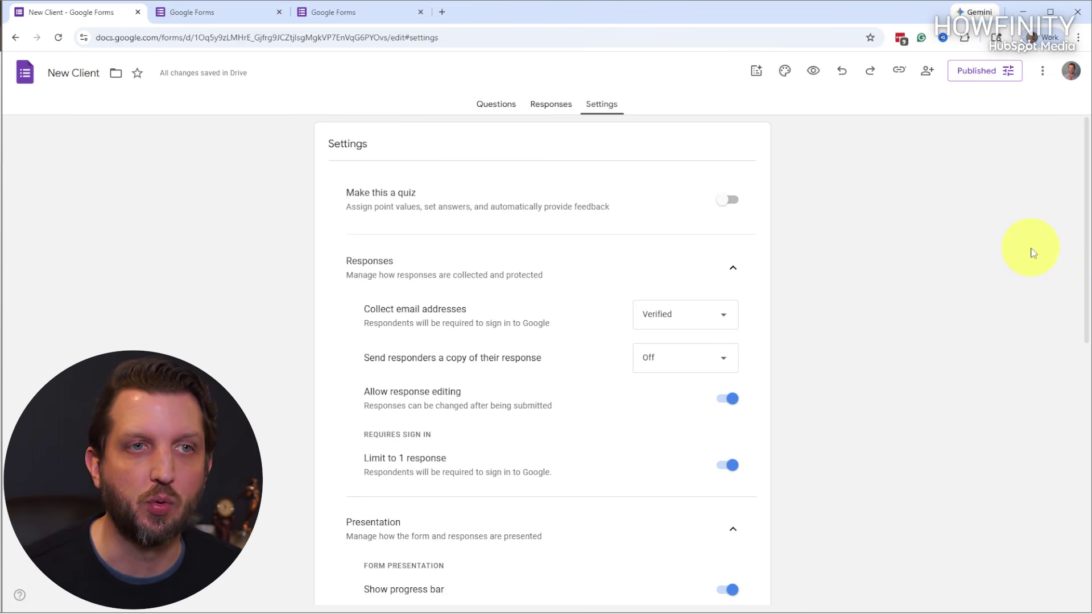
# - Look over the published options without saving changes and view the responder link again
pyautogui.click(997, 70)
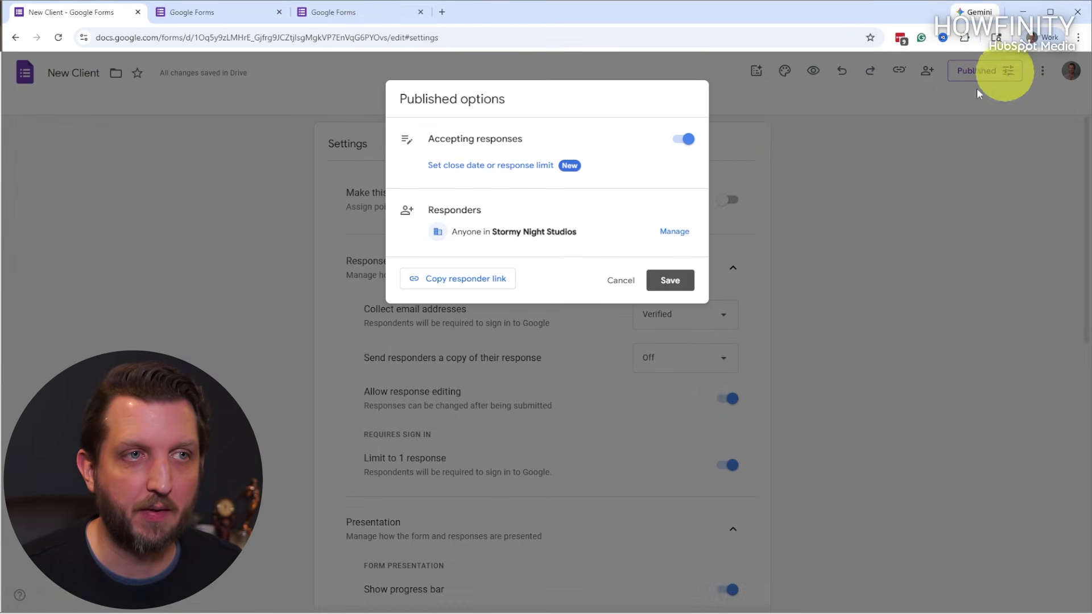
pyautogui.click(625, 289)
pyautogui.click(900, 71)
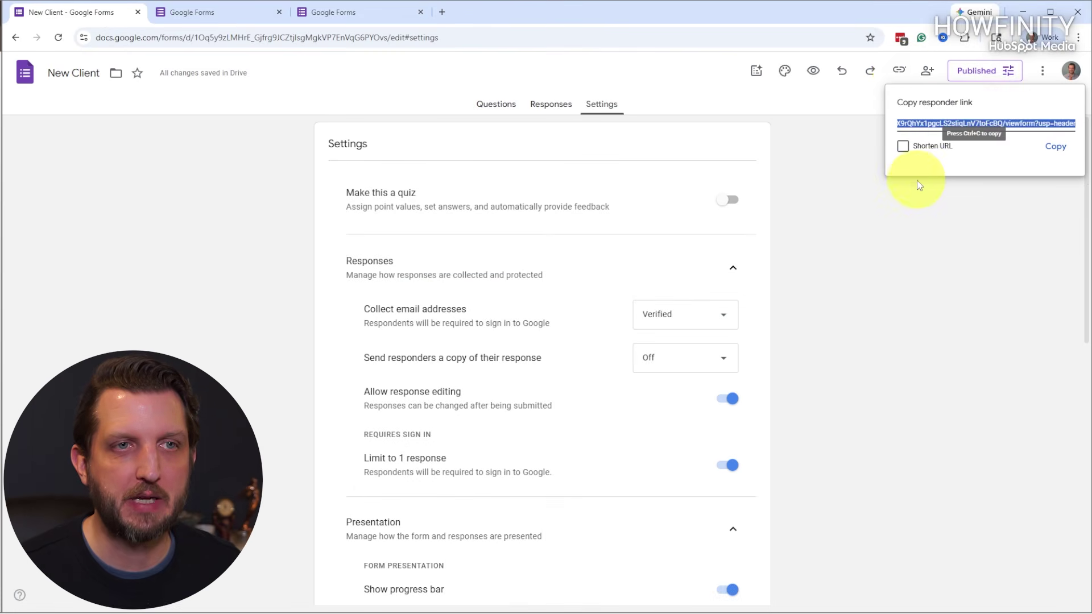
pyautogui.click(984, 240)
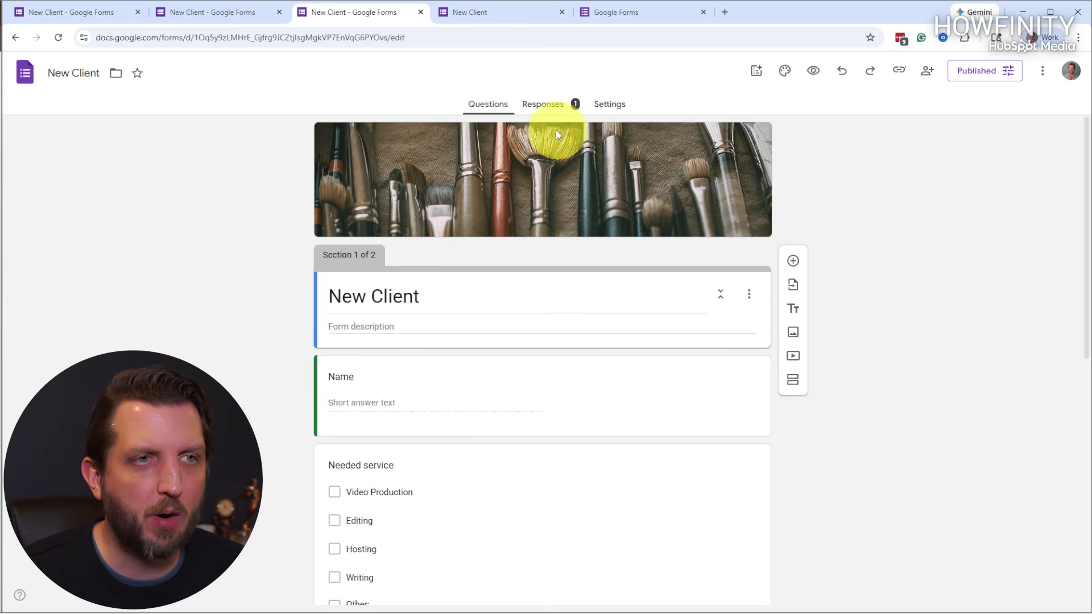
# - Review the form's collected responses as a summary, by question and individually, ending on the summary
pyautogui.click(543, 105)
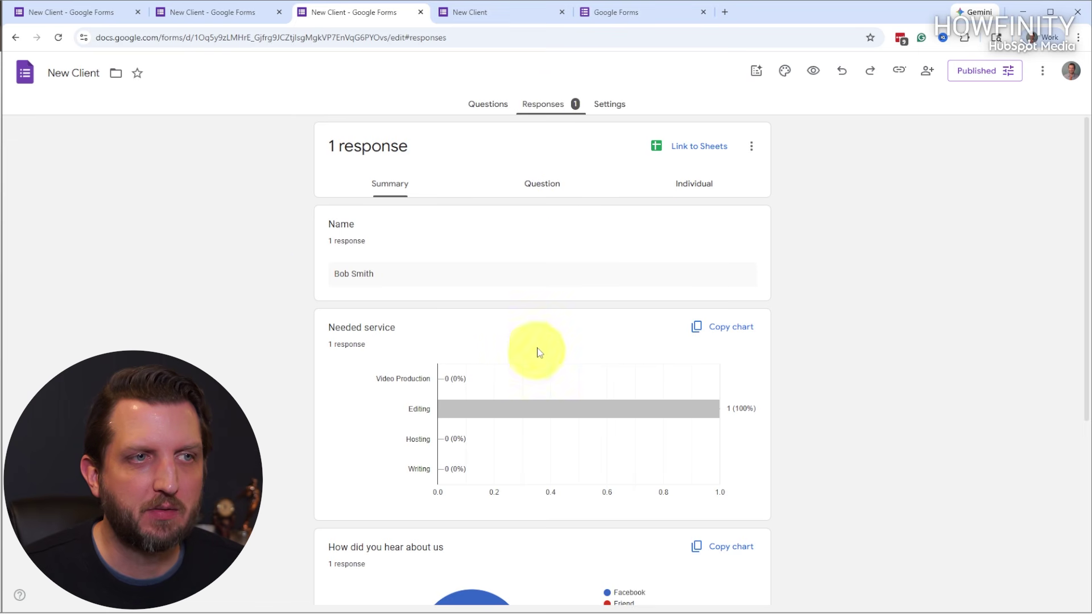
pyautogui.scroll(-3, 426, 361)
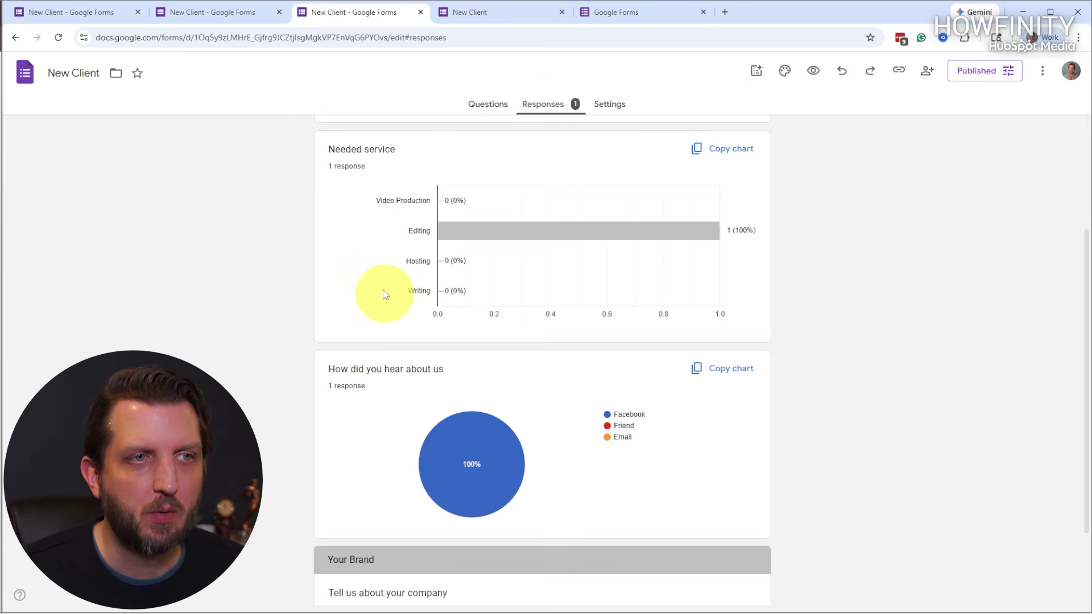
pyautogui.scroll(-2, 356, 415)
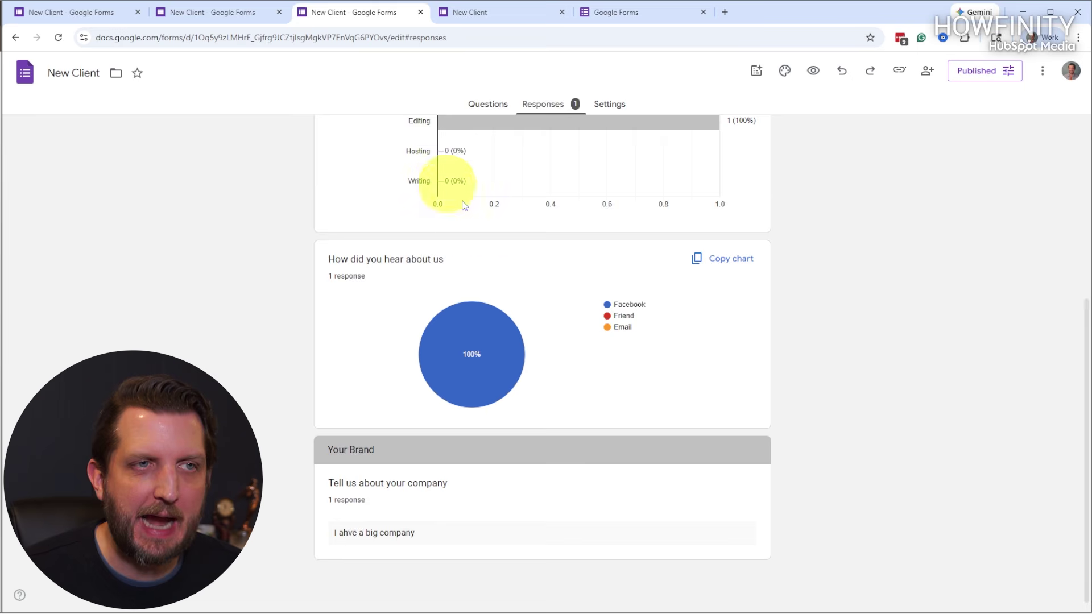
pyautogui.scroll(5, 568, 244)
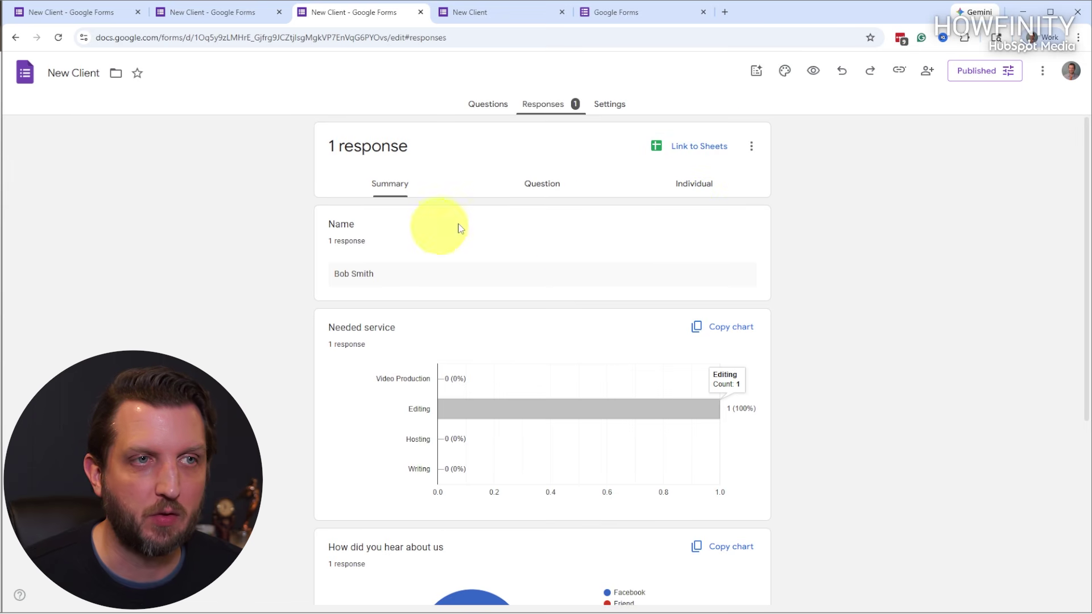
pyautogui.click(543, 183)
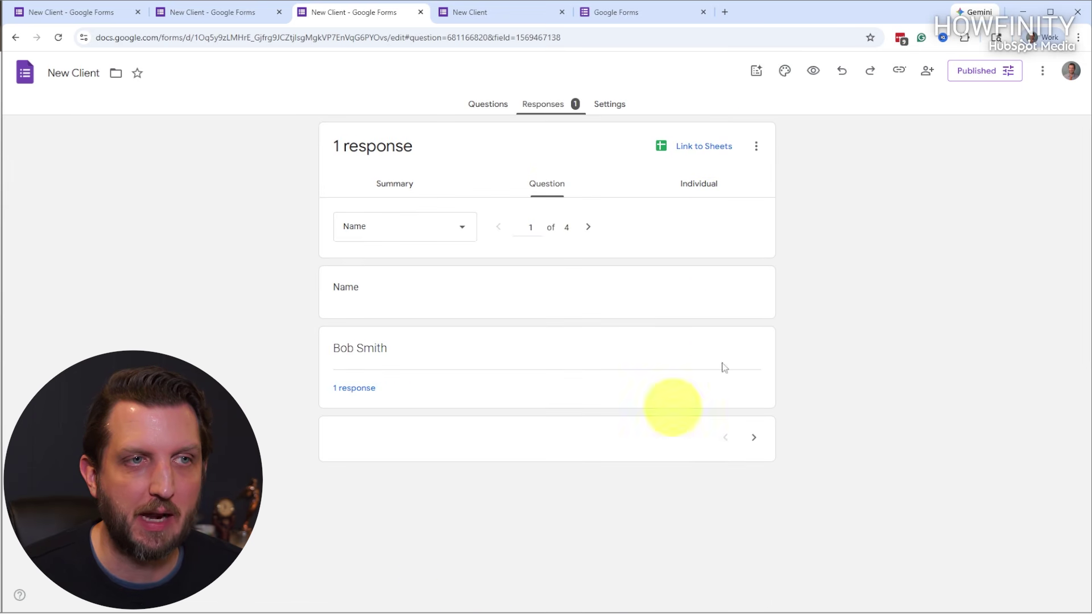
pyautogui.click(706, 187)
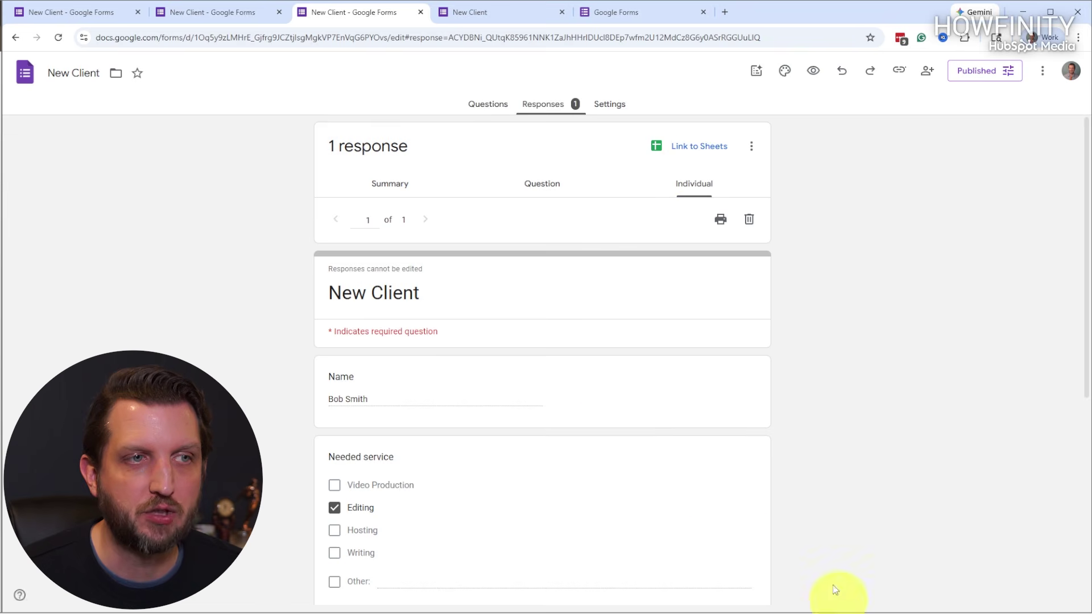
pyautogui.click(390, 183)
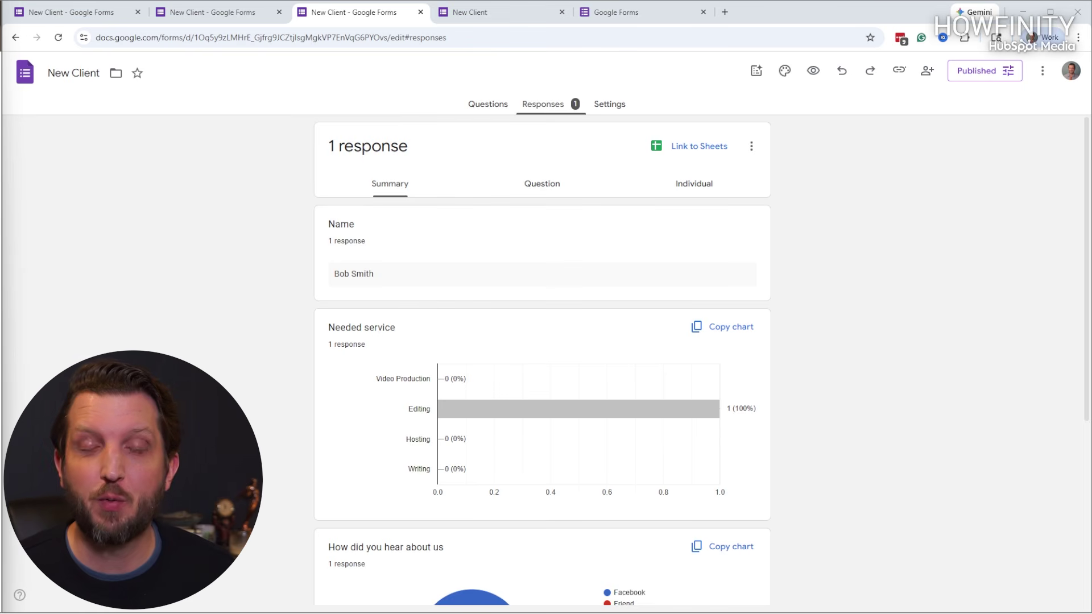